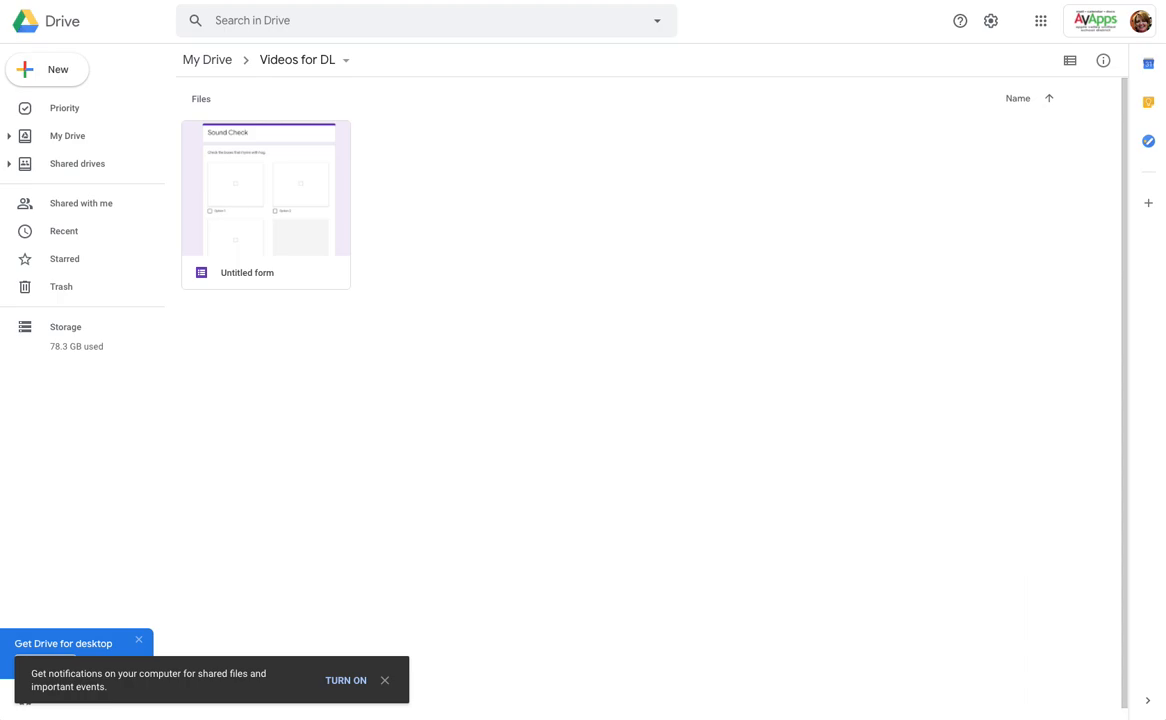
Open the Videos for DL folder from My Drive.
left_click(66, 28)
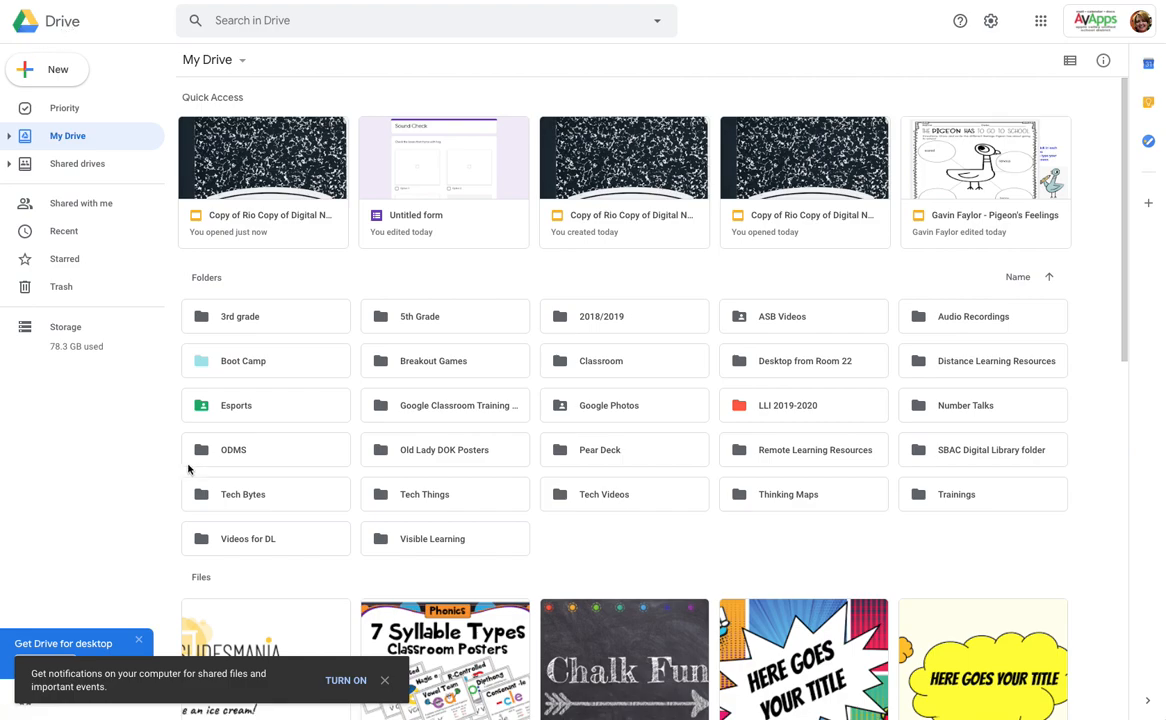
left_click(276, 542)
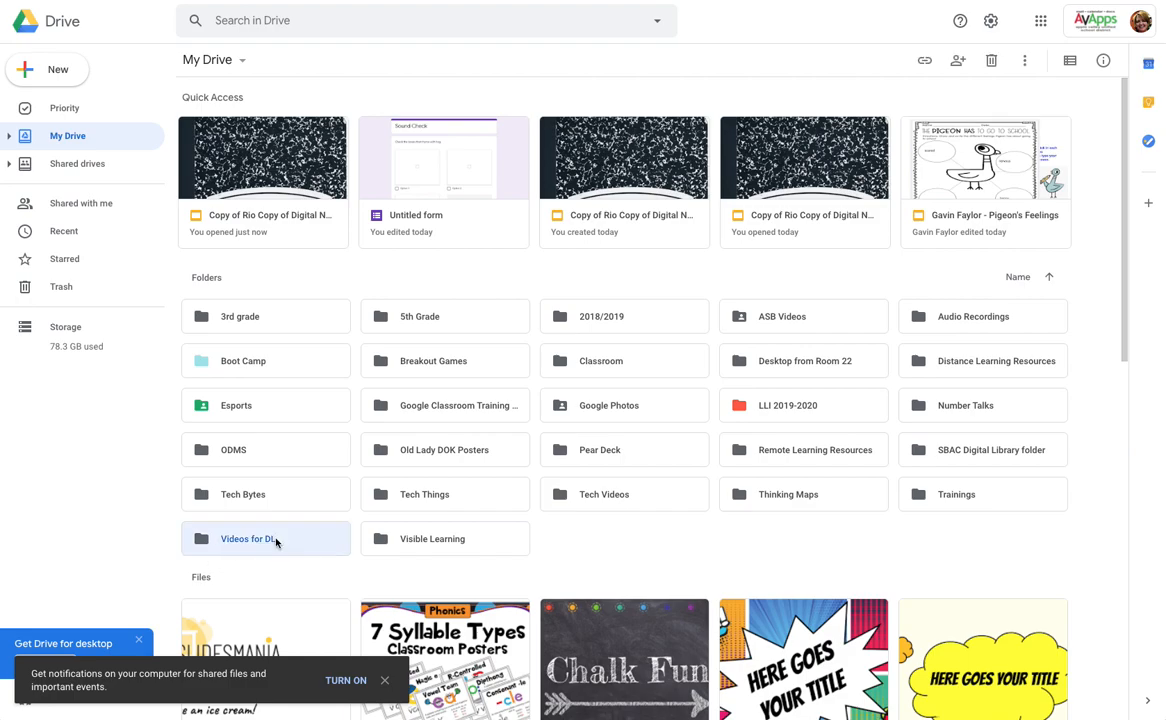
double_click(276, 542)
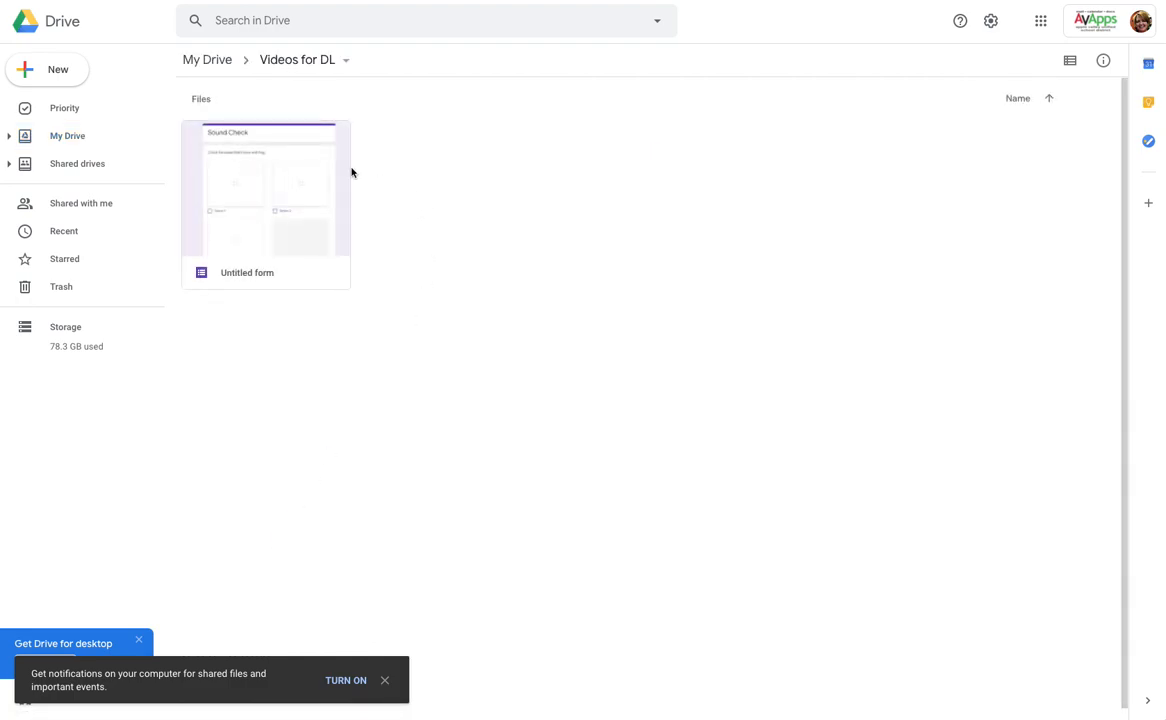
Create a new blank Google Form in the Videos for DL folder.
left_click(60, 70)
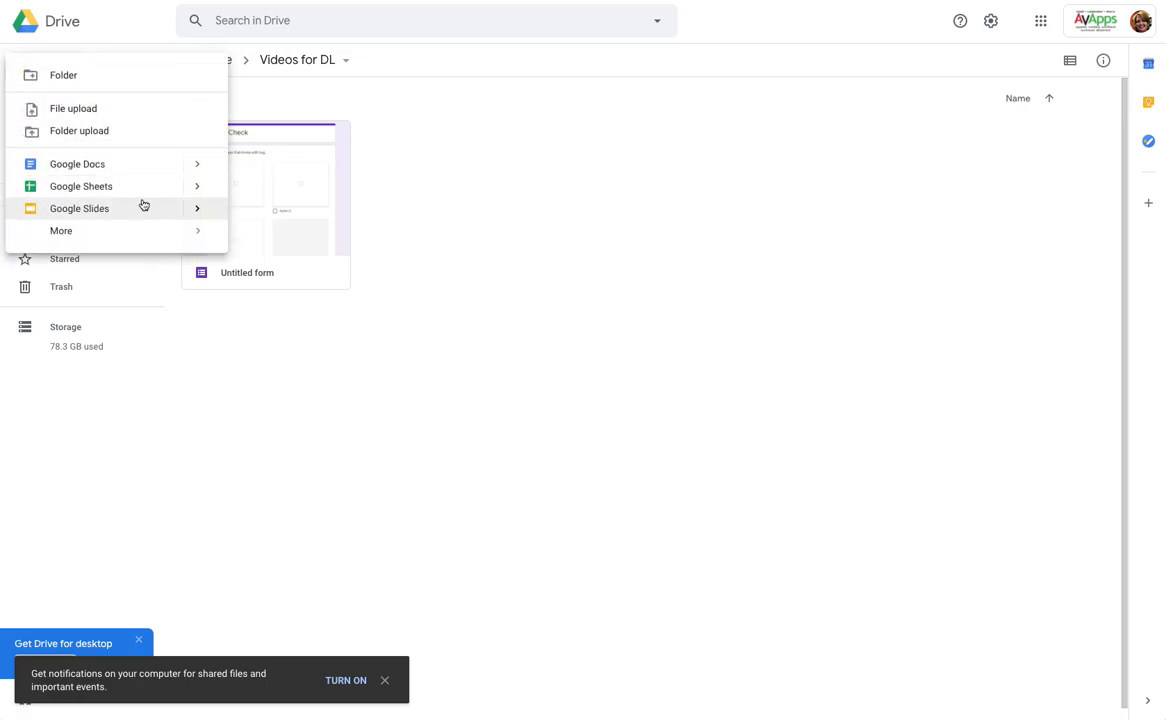
mouse_move(63, 231)
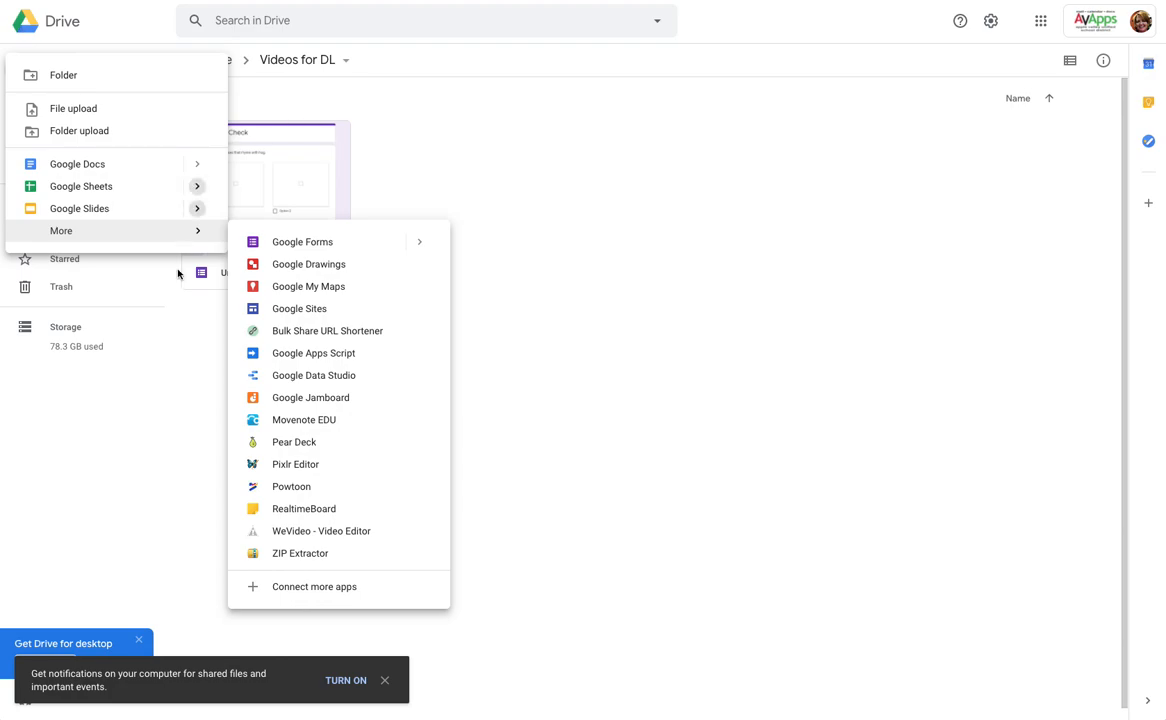
left_click(180, 362)
left_click(50, 69)
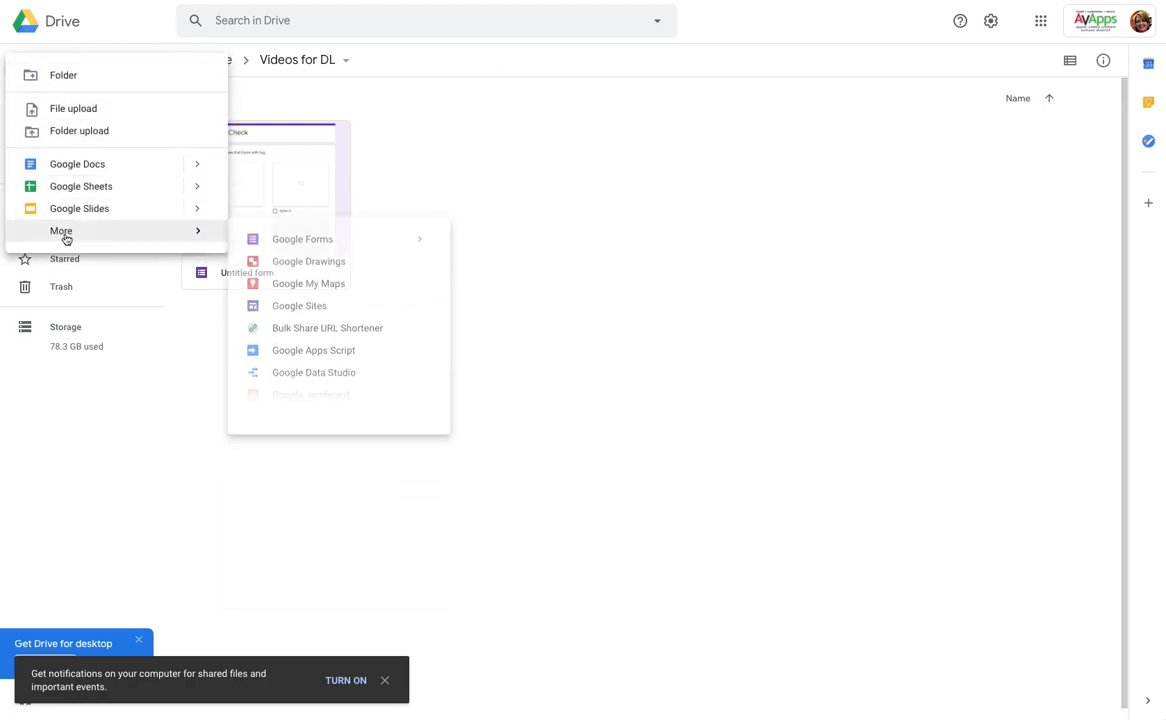
left_click(318, 249)
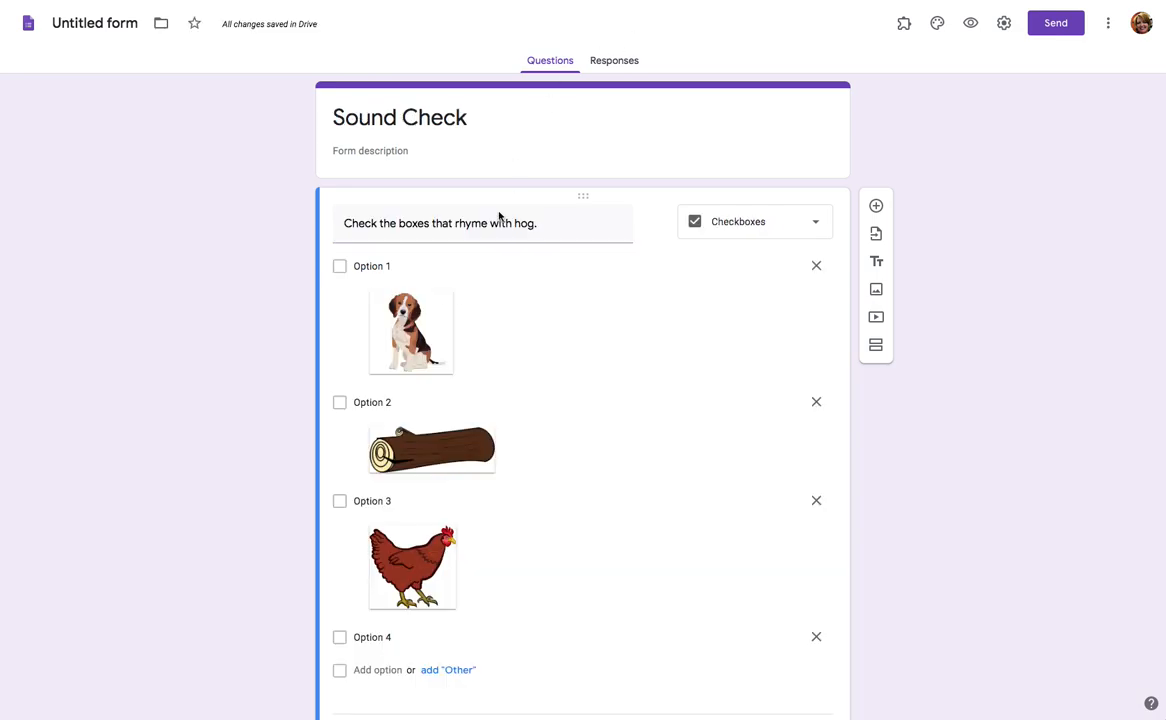
Review the Sound Check example form, examining its checkbox questions, picture options and available question types.
scroll(474, 235, "down", 1)
scroll(473, 242, "down", 1)
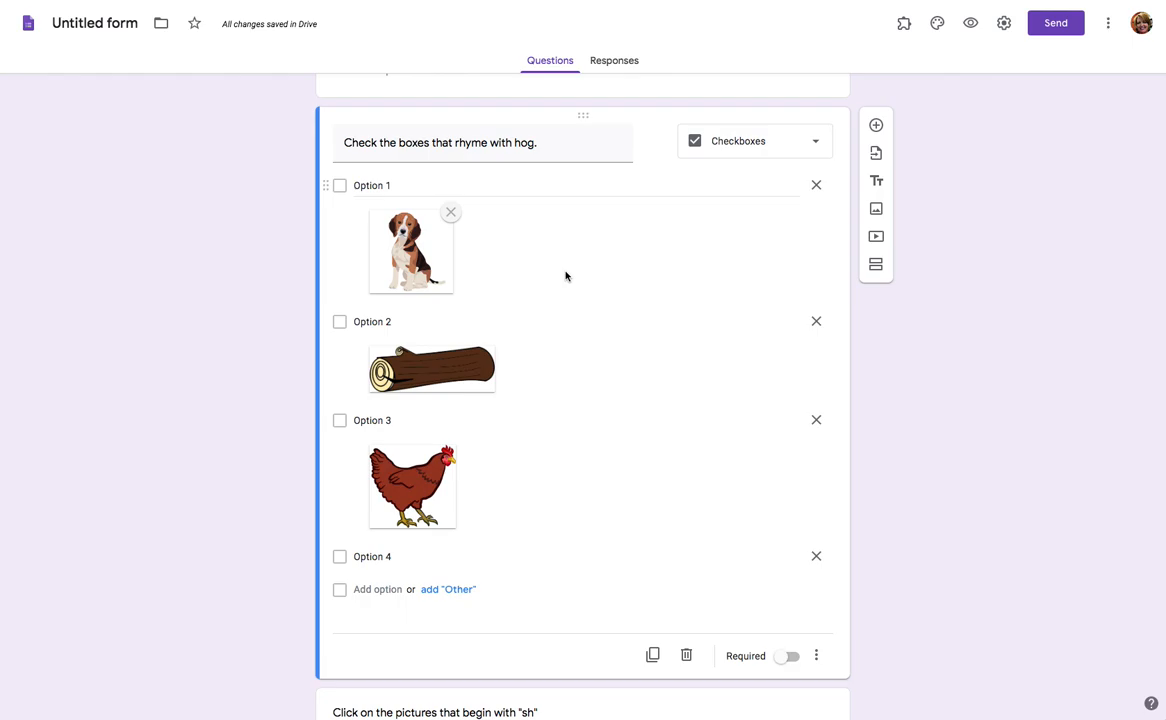
scroll(565, 275, "down", 1)
scroll(565, 272, "up", 3)
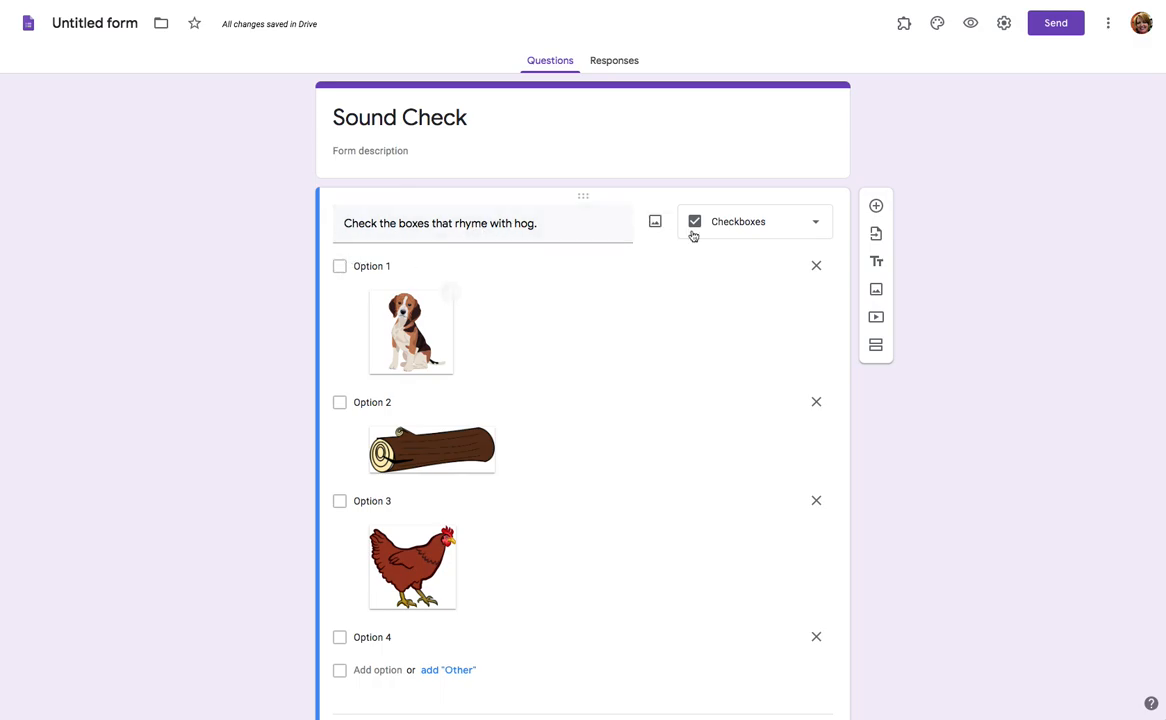
left_click(736, 229)
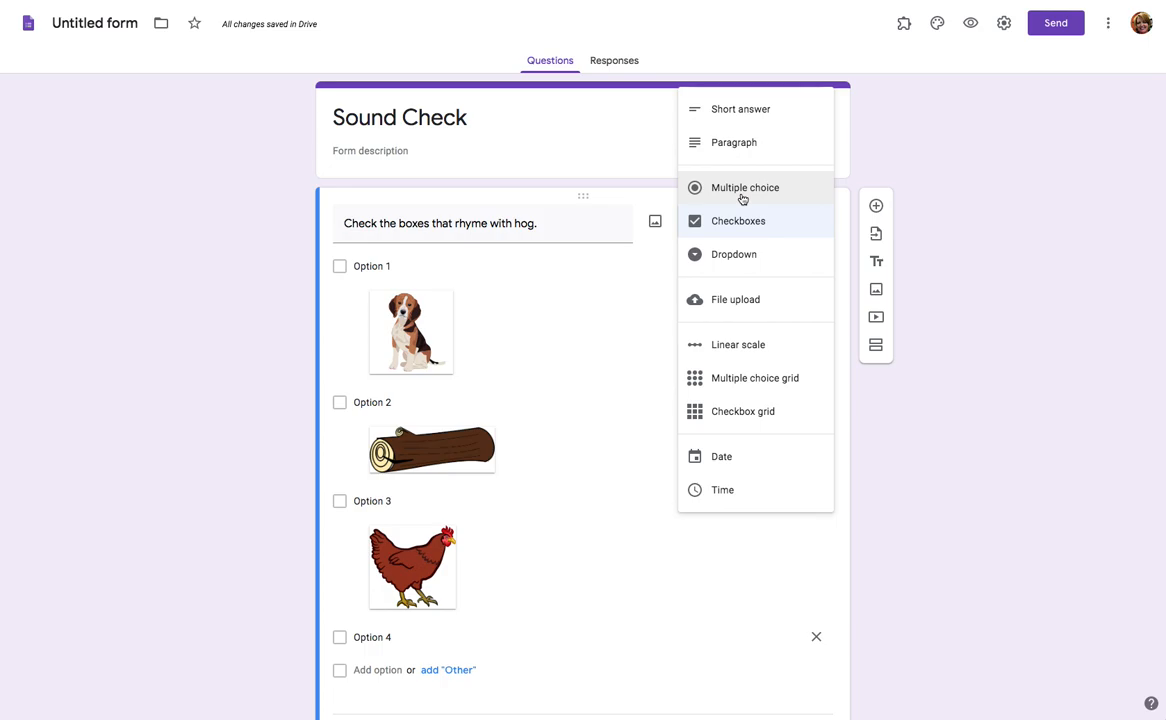
left_click(739, 224)
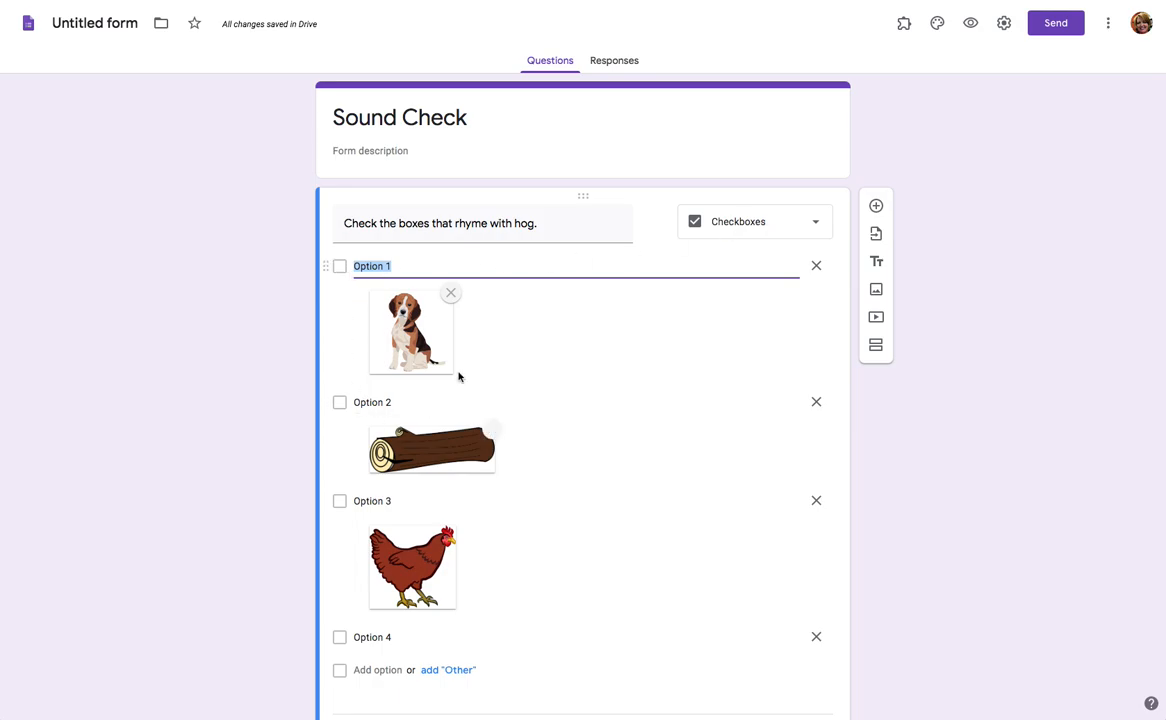
scroll(425, 290, "down", 1)
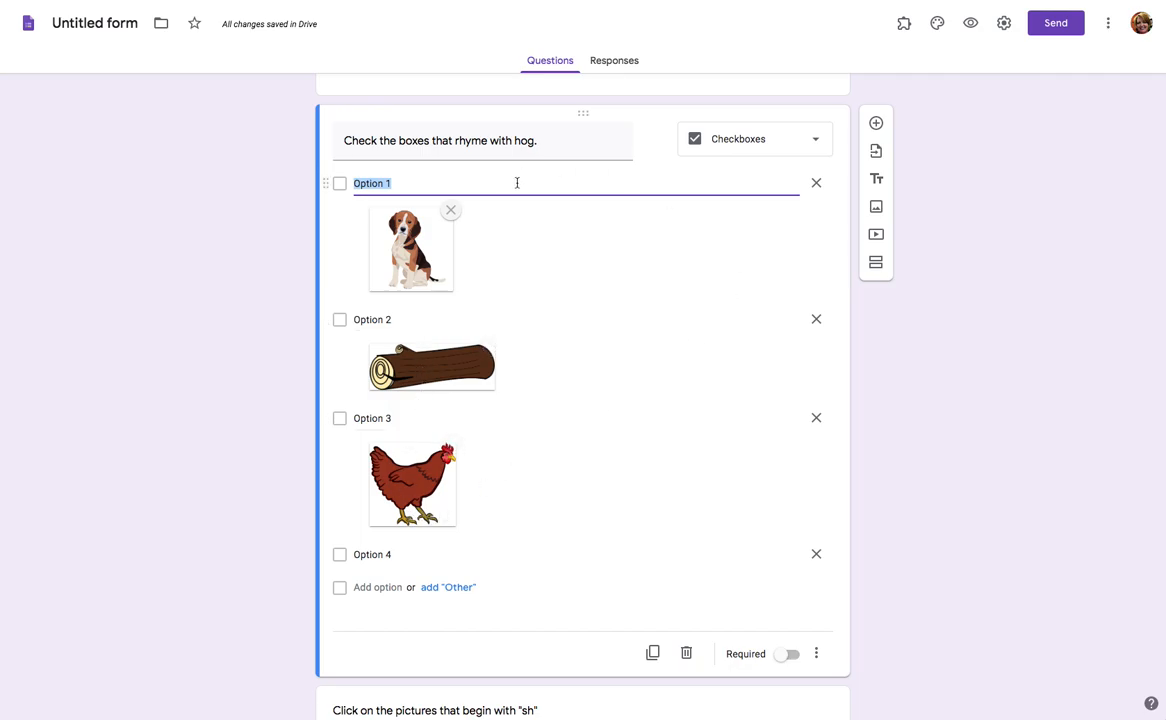
scroll(577, 364, "down", 3)
scroll(577, 364, "down", 2)
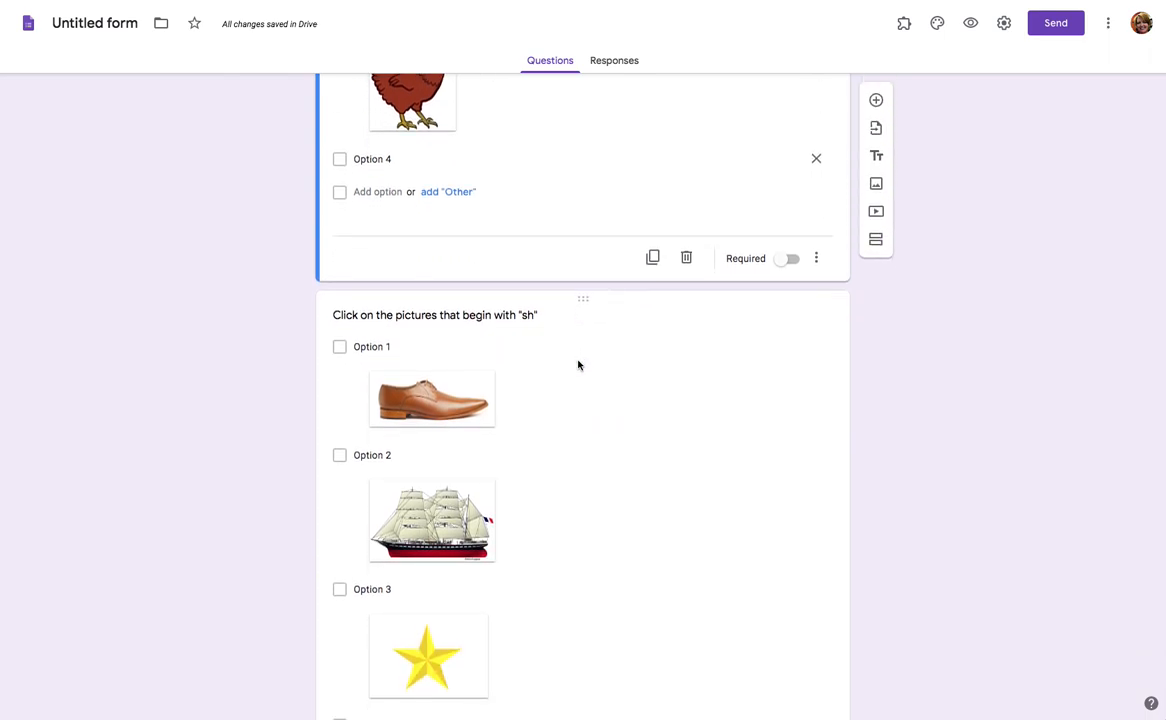
scroll(577, 364, "down", 2)
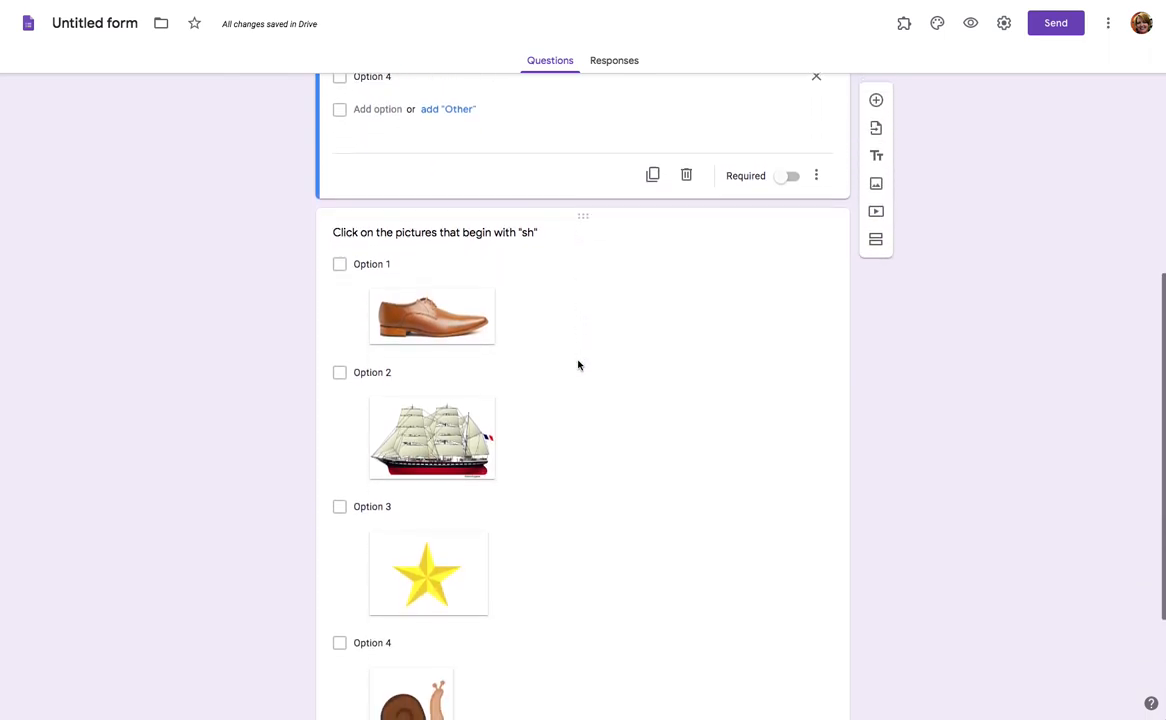
scroll(578, 362, "down", 2)
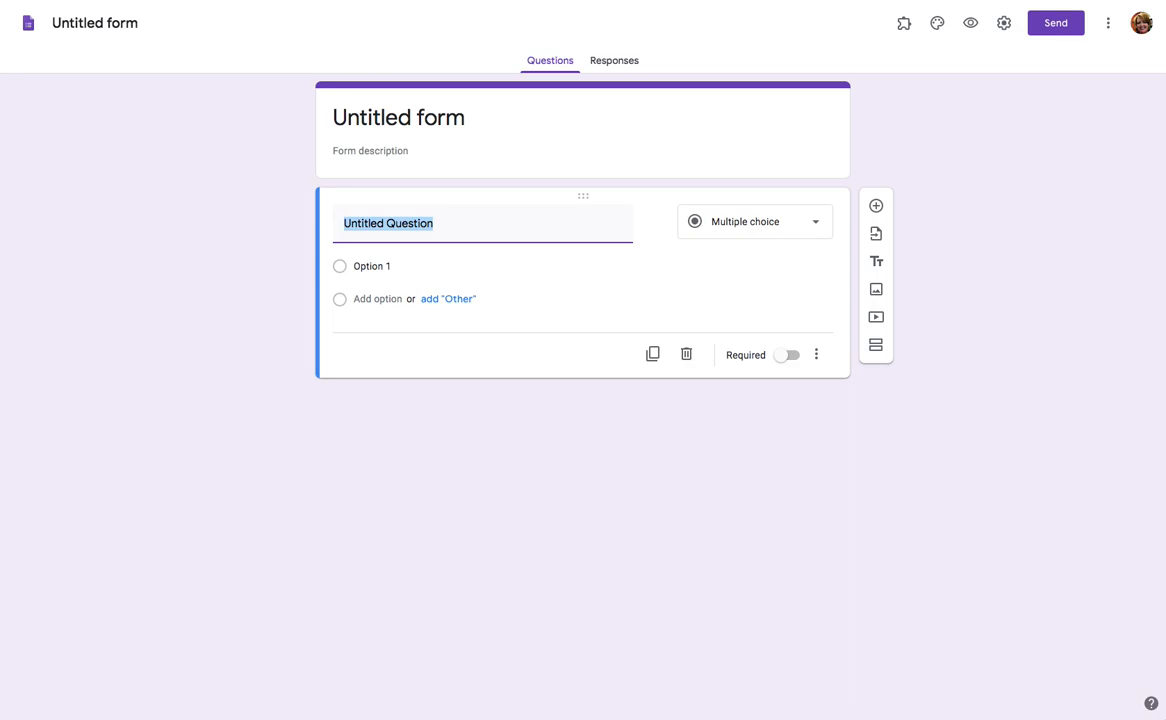
Name the new form and its title Practice Sounds, and add a blank question.
left_click(138, 24)
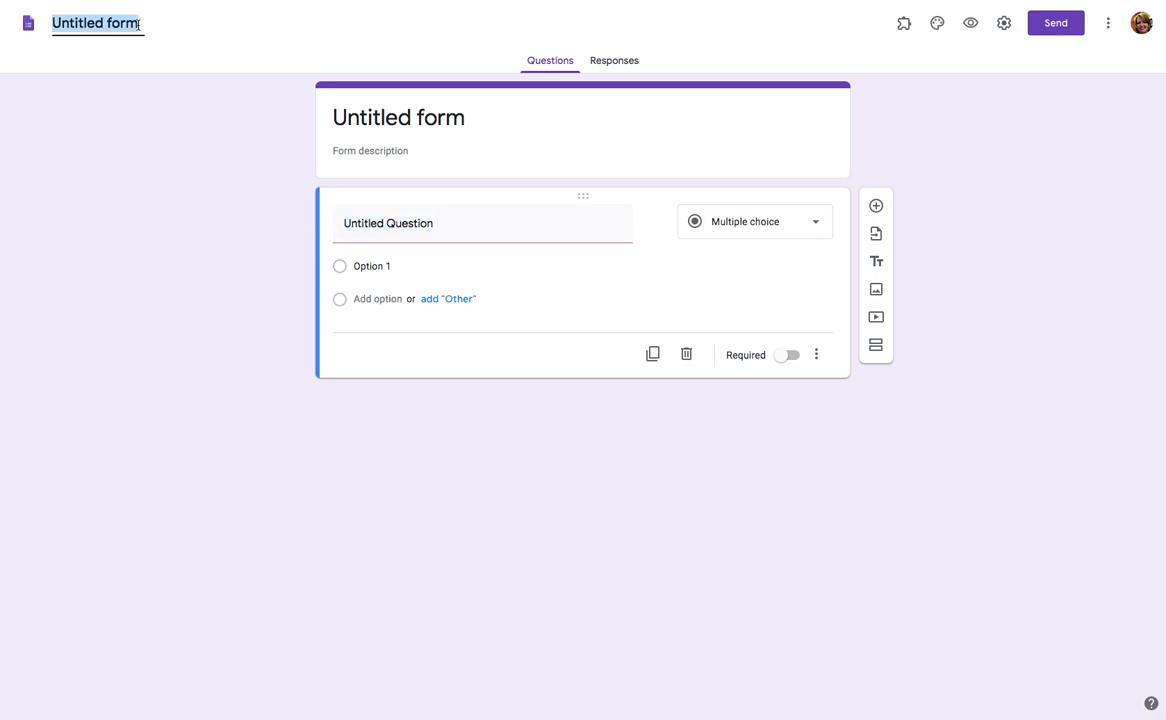
type("Practic")
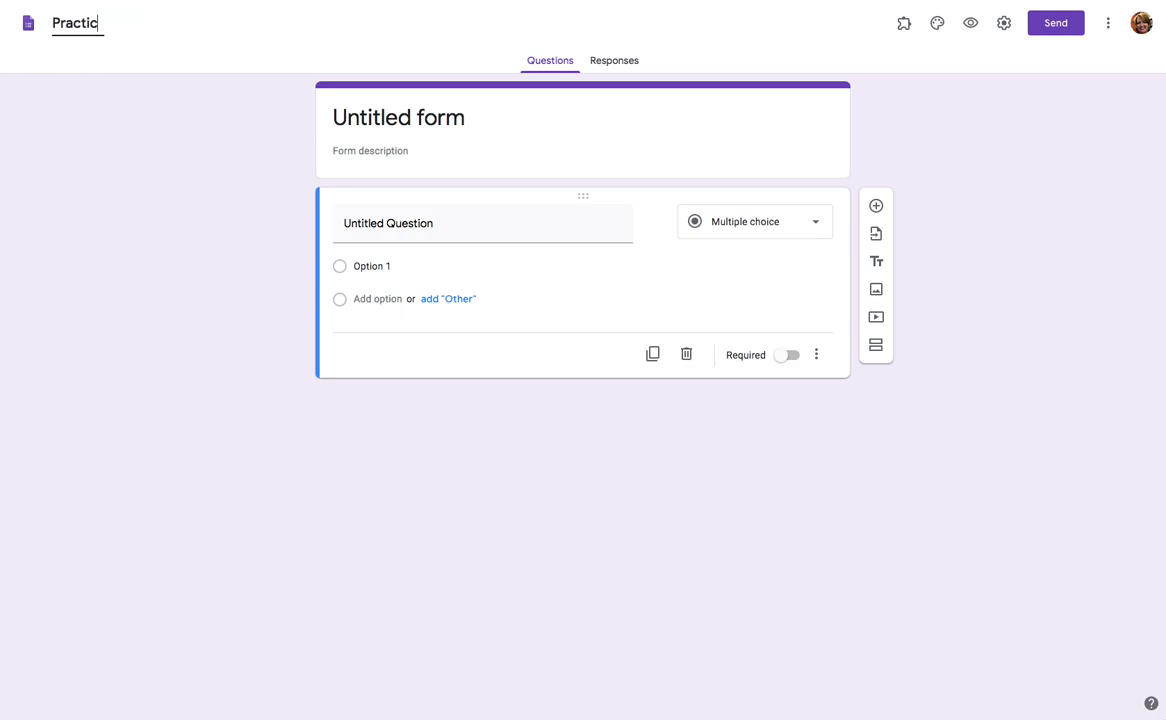
type("e Sounds")
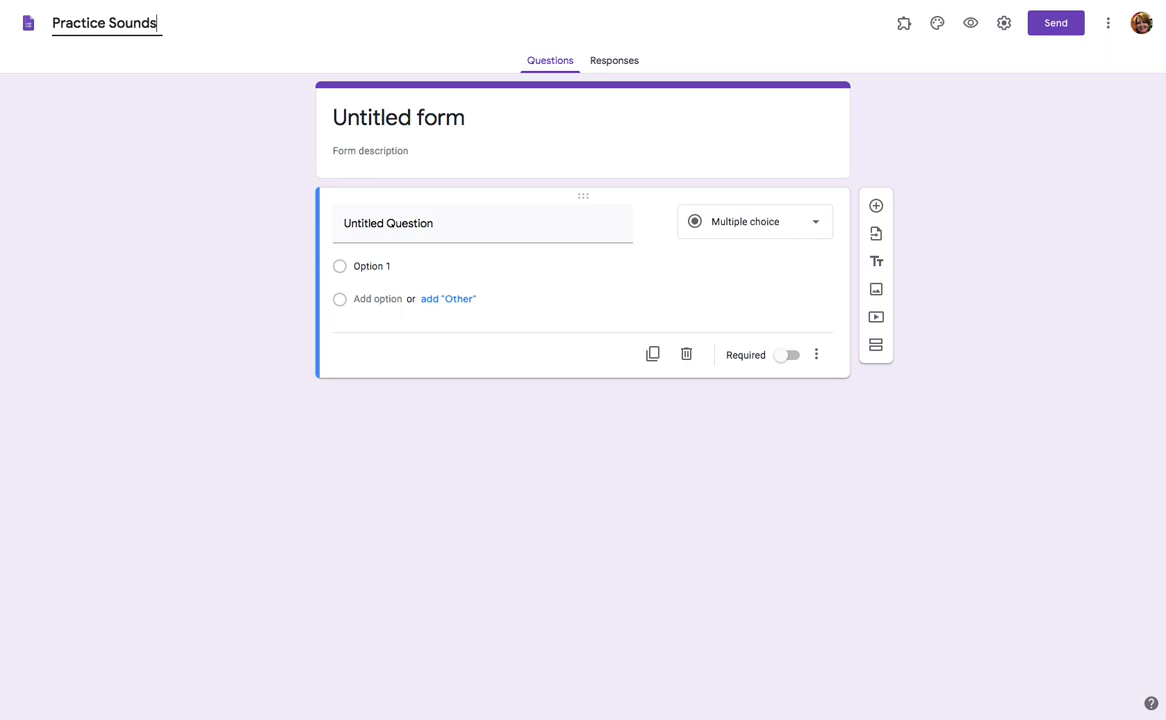
left_click(364, 118)
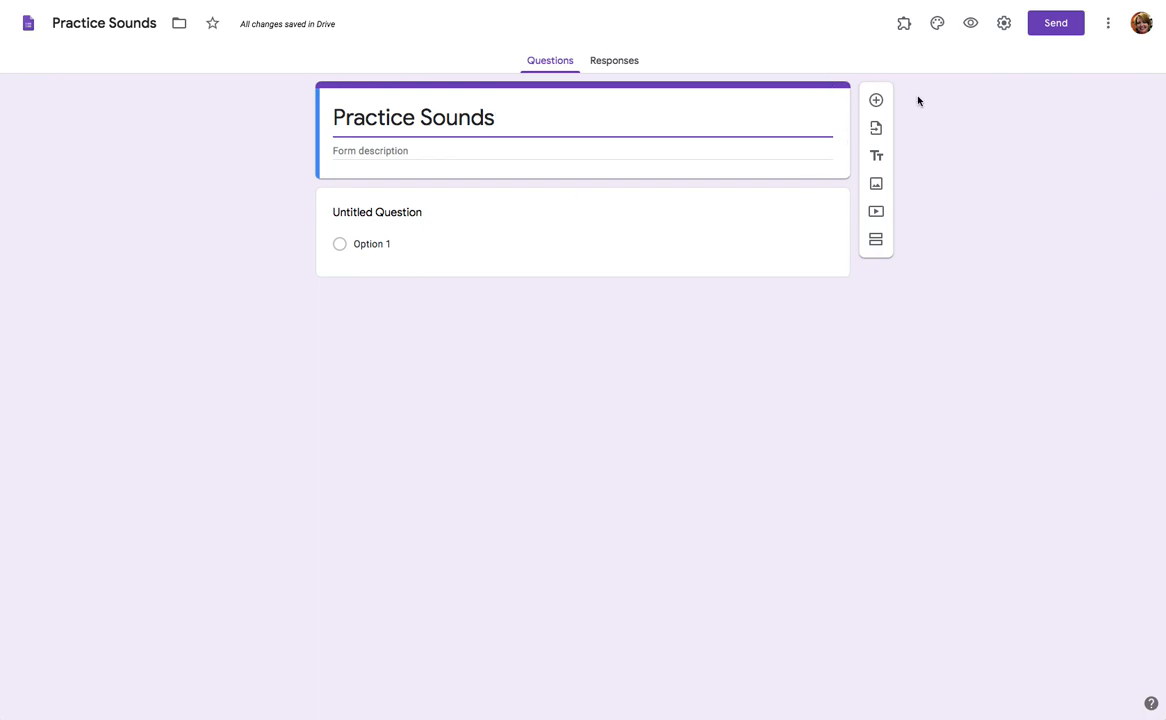
left_click(875, 102)
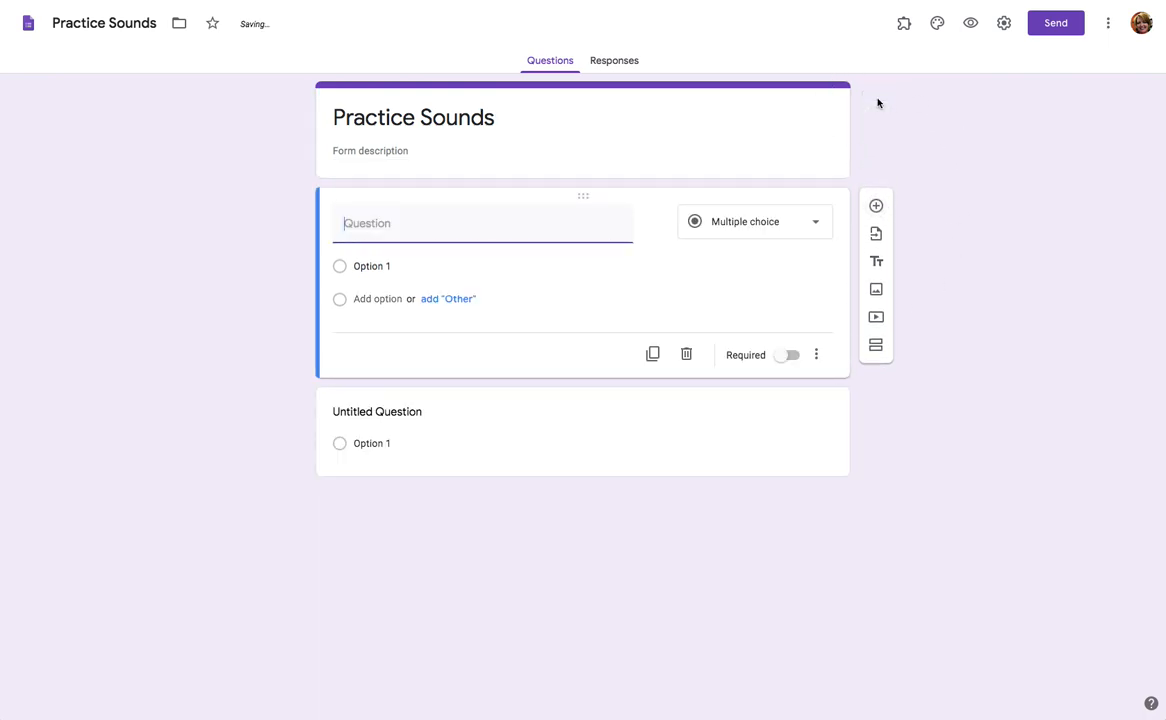
left_click(876, 290)
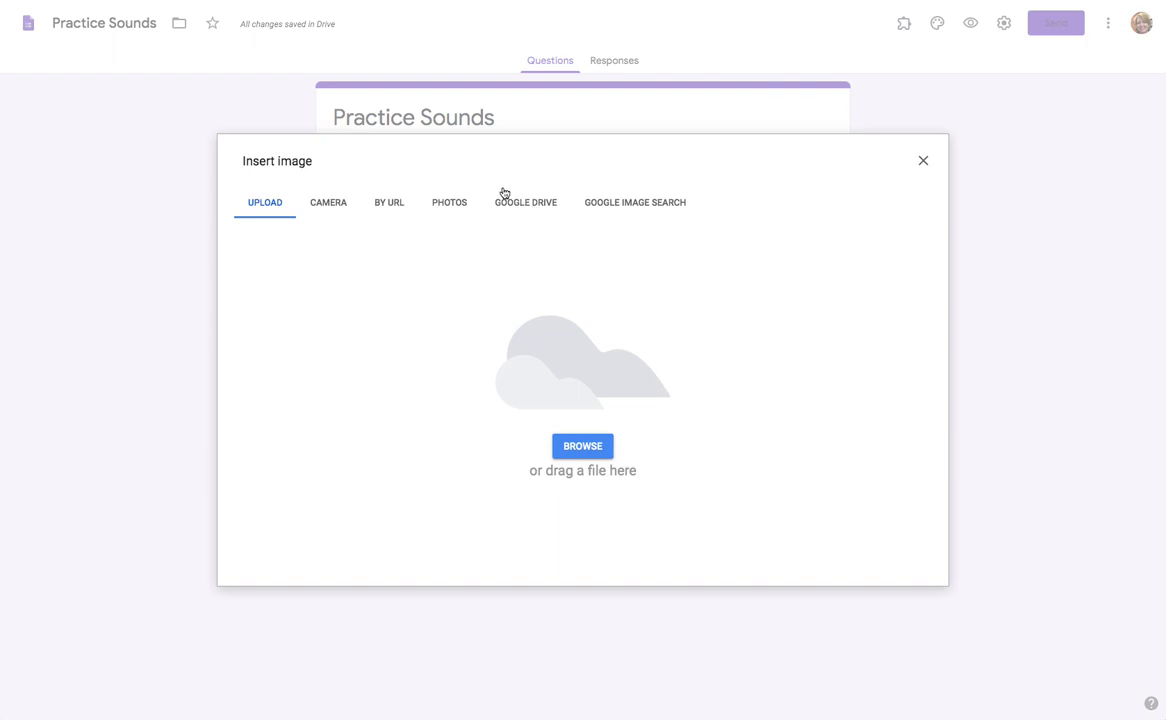
left_click(330, 204)
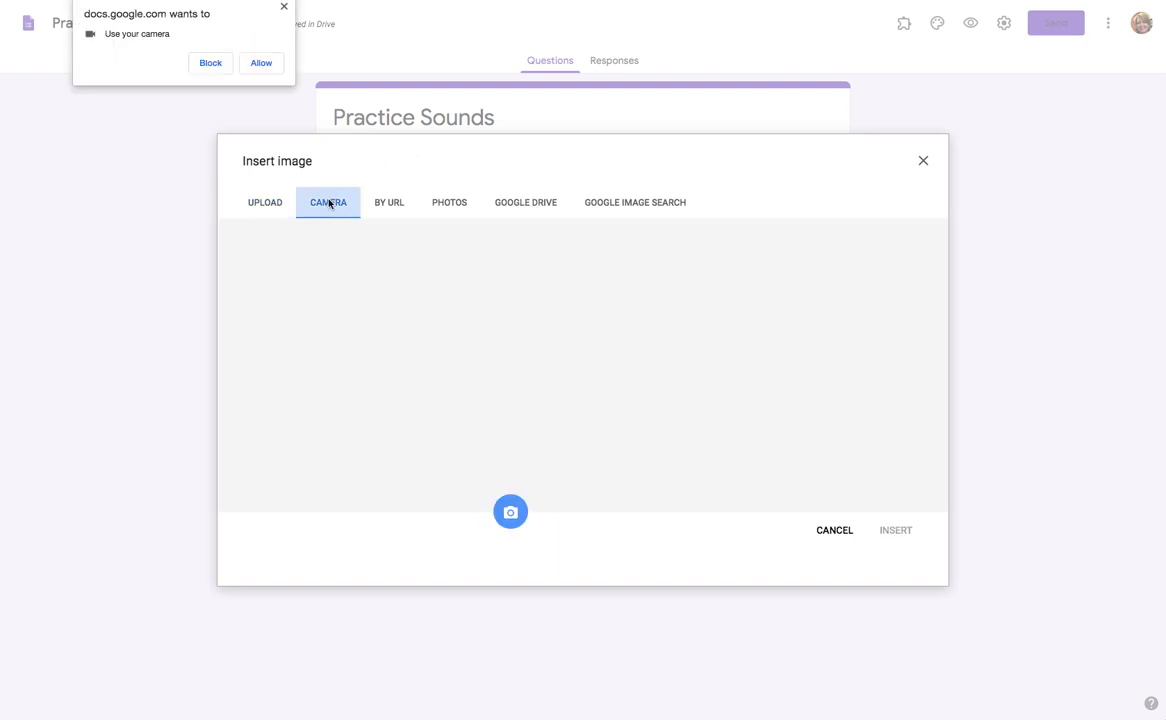
left_click(261, 64)
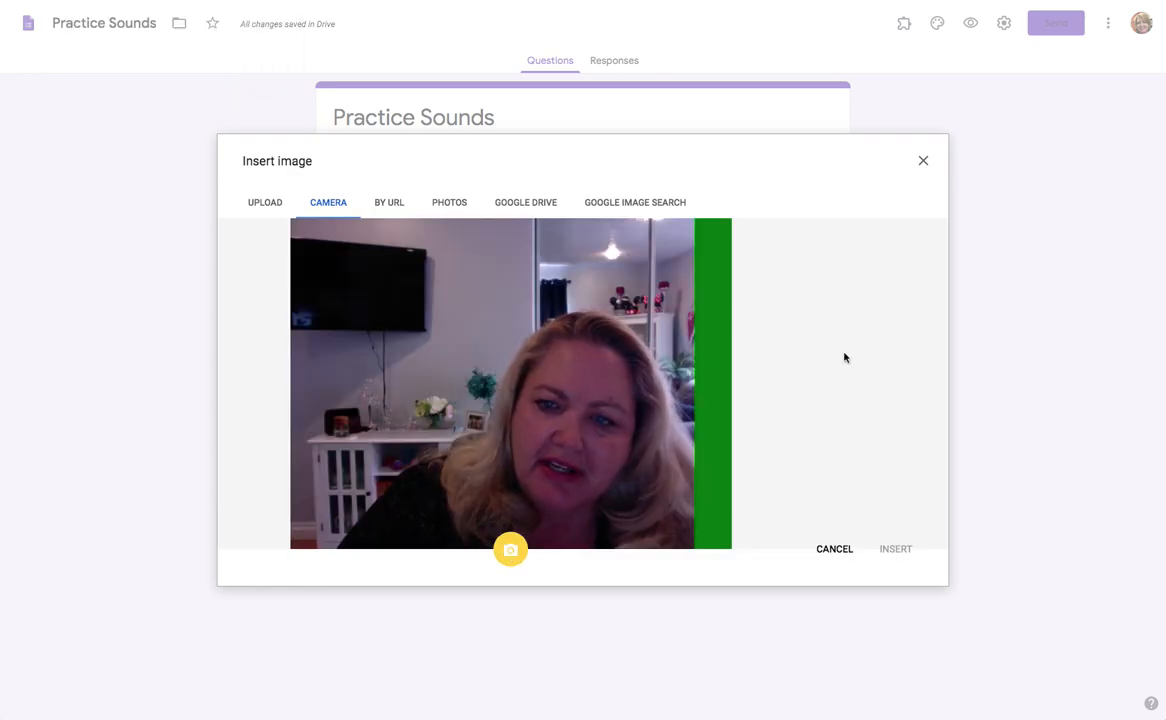
left_click(923, 160)
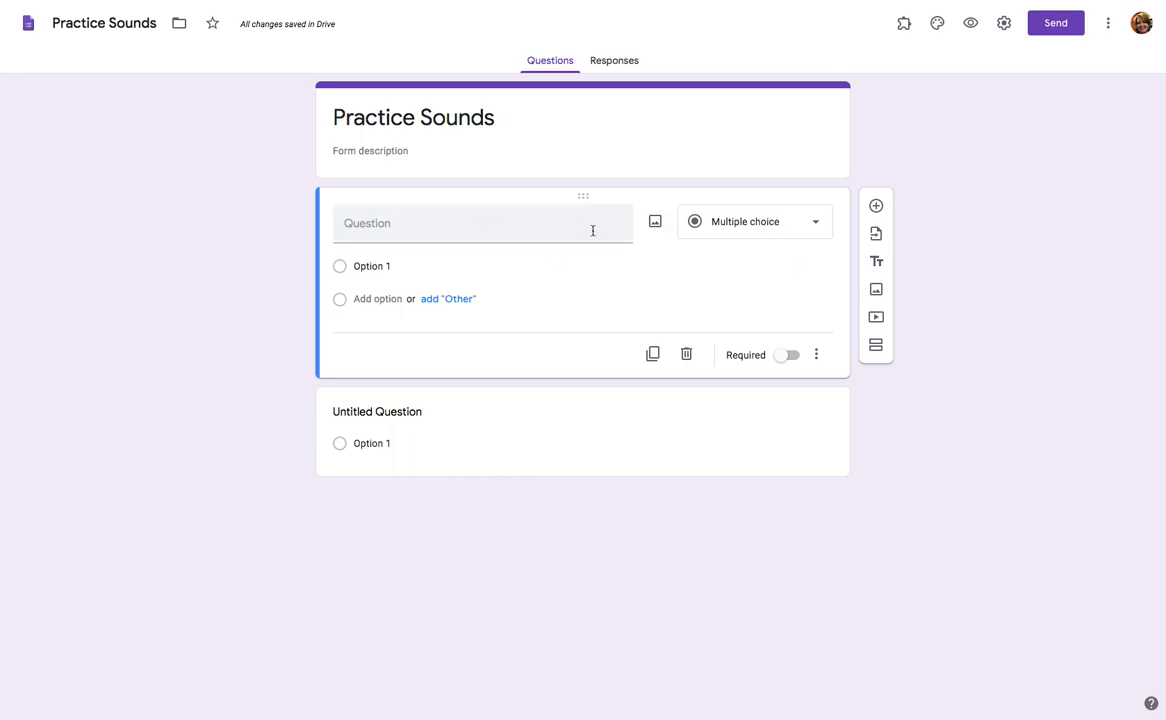
Set the new question's type to Checkboxes and its text to Check the pictures that begin with "A".
left_click(757, 223)
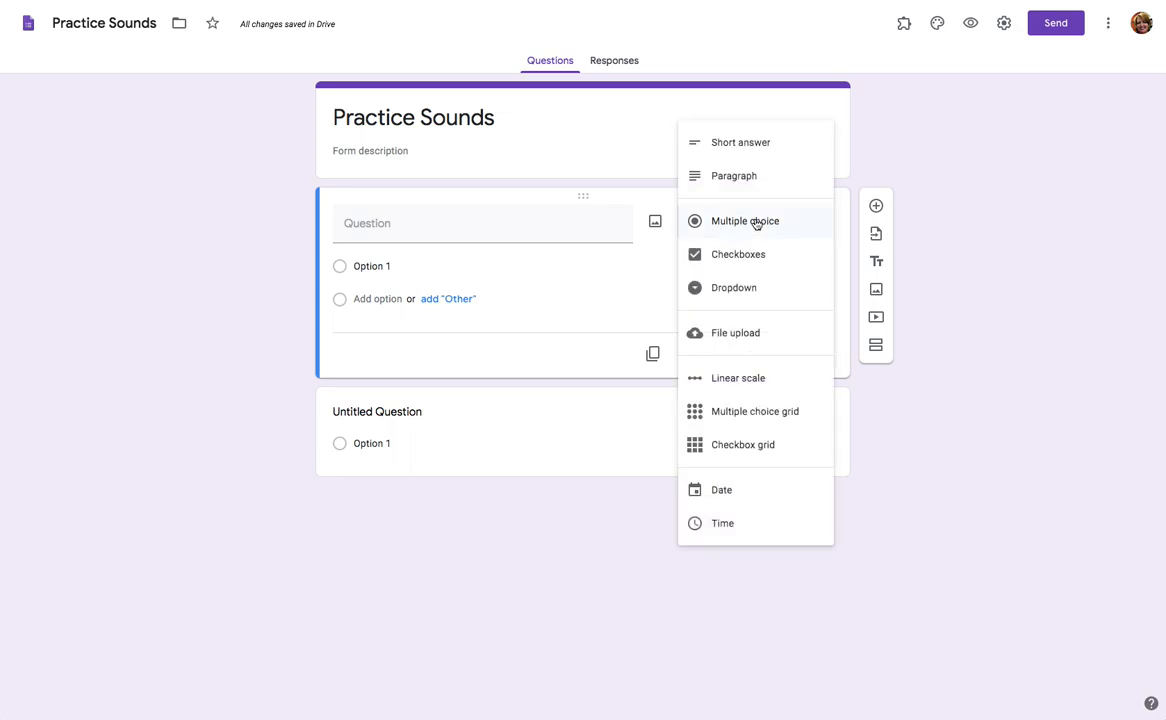
left_click(742, 255)
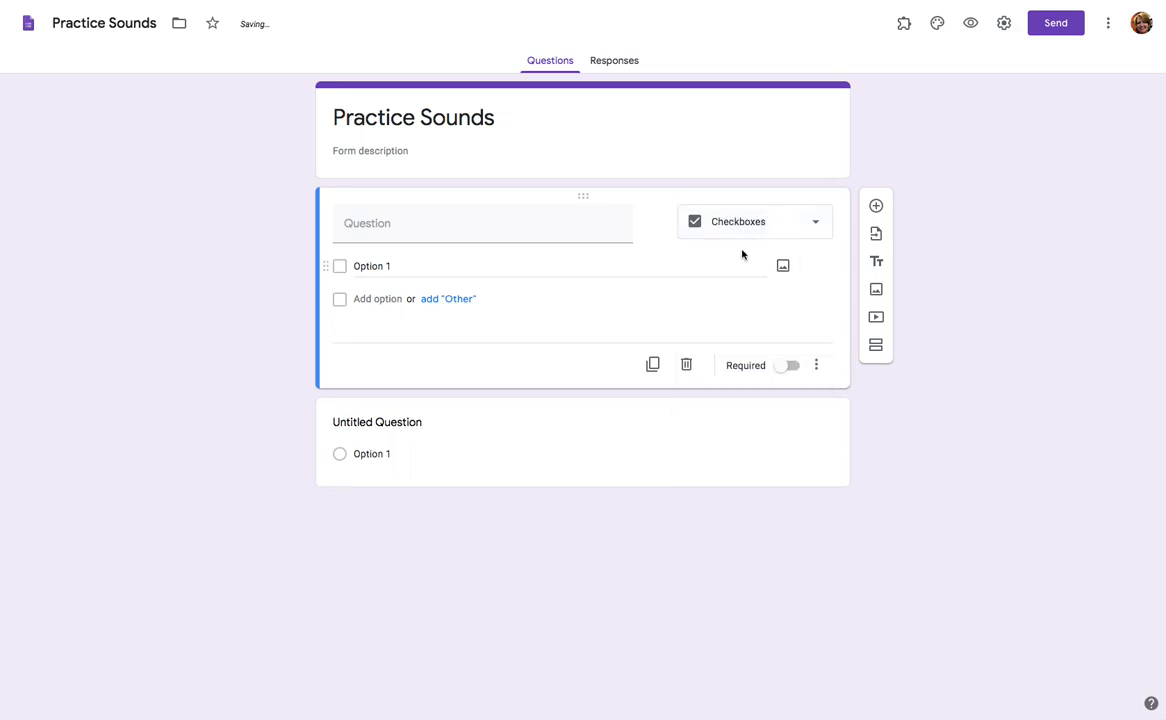
left_click(561, 234)
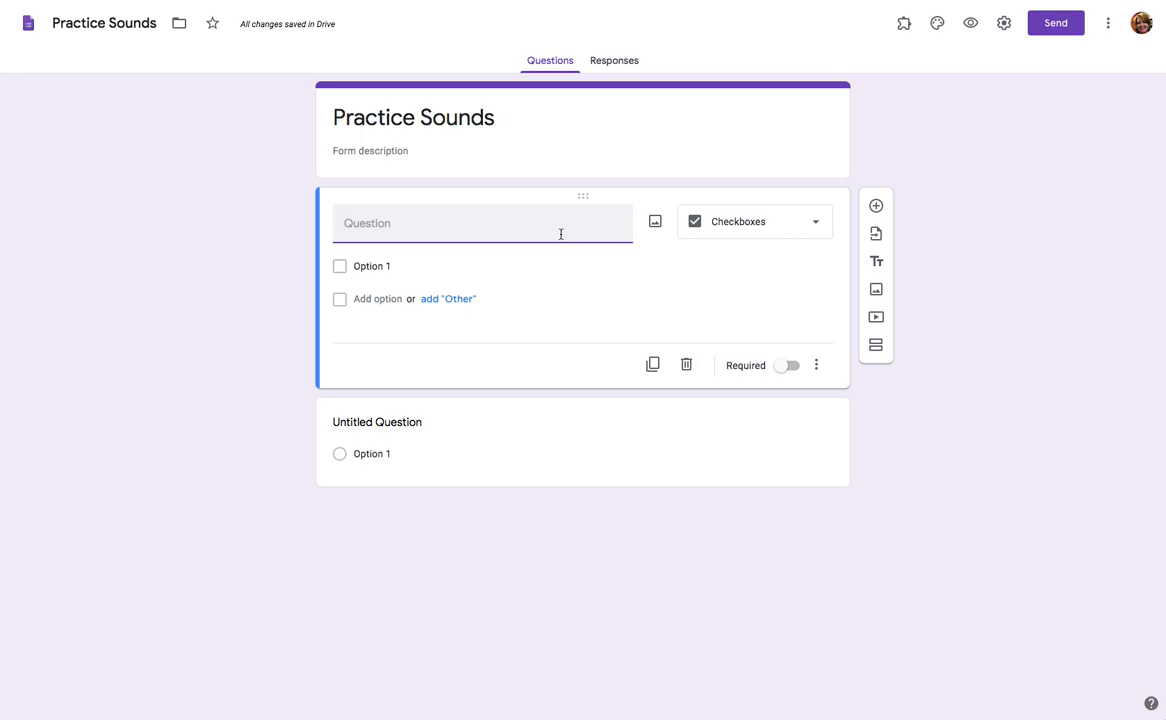
type("Check the words that")
key("BackSpace")
key("BackSpace")
key("BackSpace")
key("BackSpace")
key("BackSpace")
key("BackSpace")
key("BackSpace")
key("BackSpace")
key("BackSpace")
key("BackSpace")
key("BackSpace")
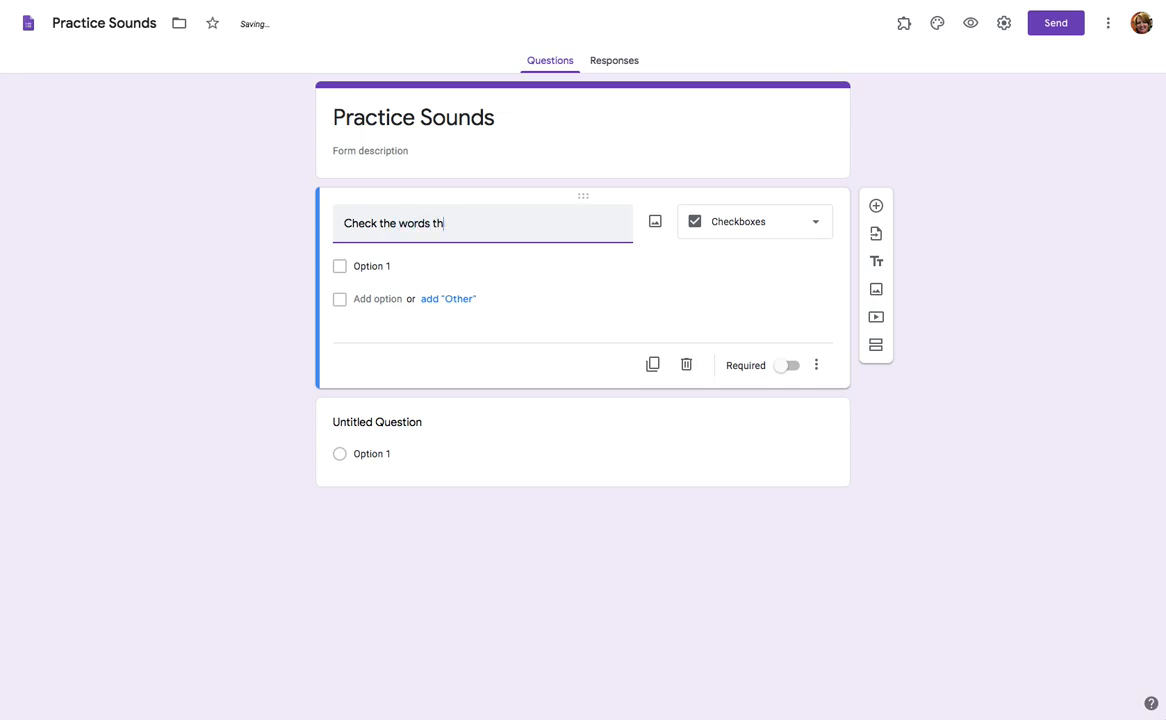
type("Pictures tha")
key("BackSpace")
key("BackSpace")
key("BackSpace")
key("BackSpace")
key("BackSpace")
key("BackSpace")
key("BackSpace")
key("BackSpace")
key("BackSpace")
key("BackSpace")
key("BackSpace")
key("BackSpace")
type("pictures that begin with ")
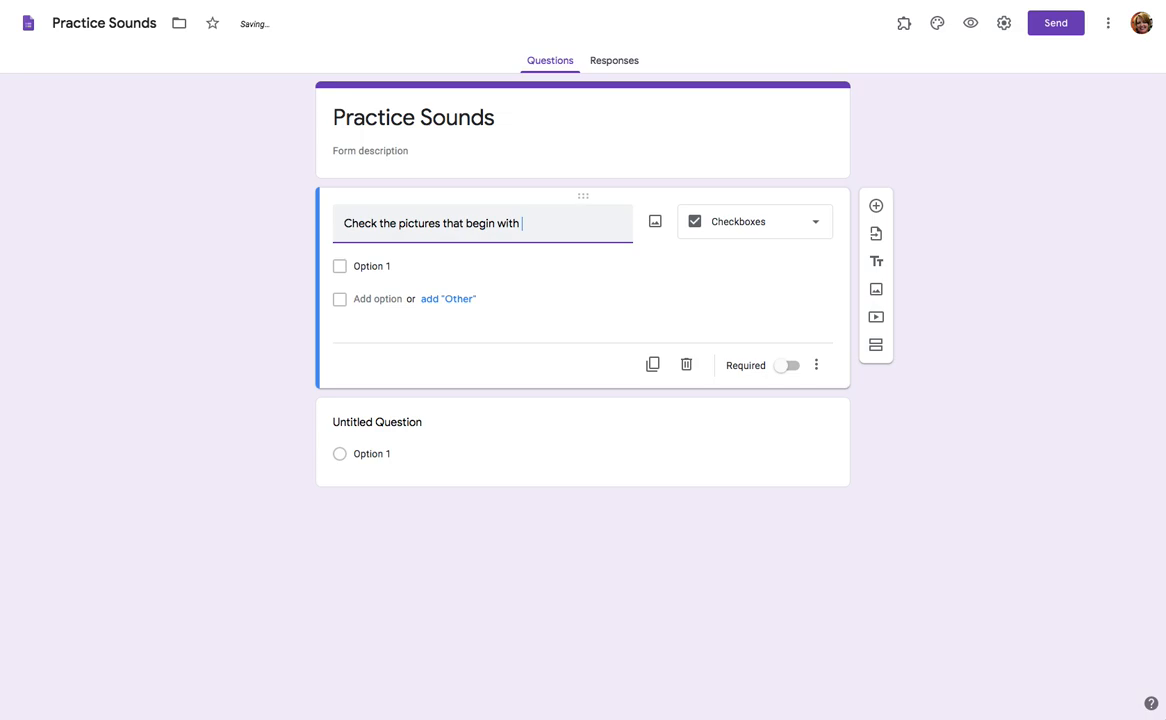
type("\"A\".")
Add a red ant picture to Option 1, found through a Google image search for ant.png.
left_click(390, 270)
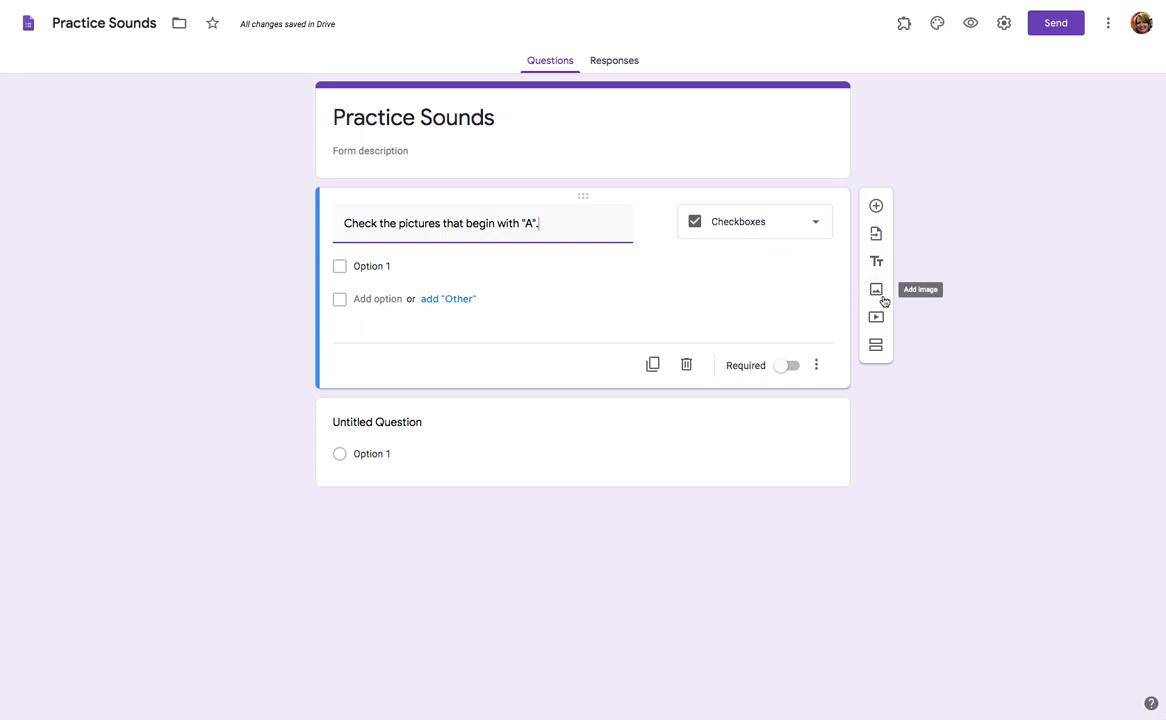
left_click(783, 267)
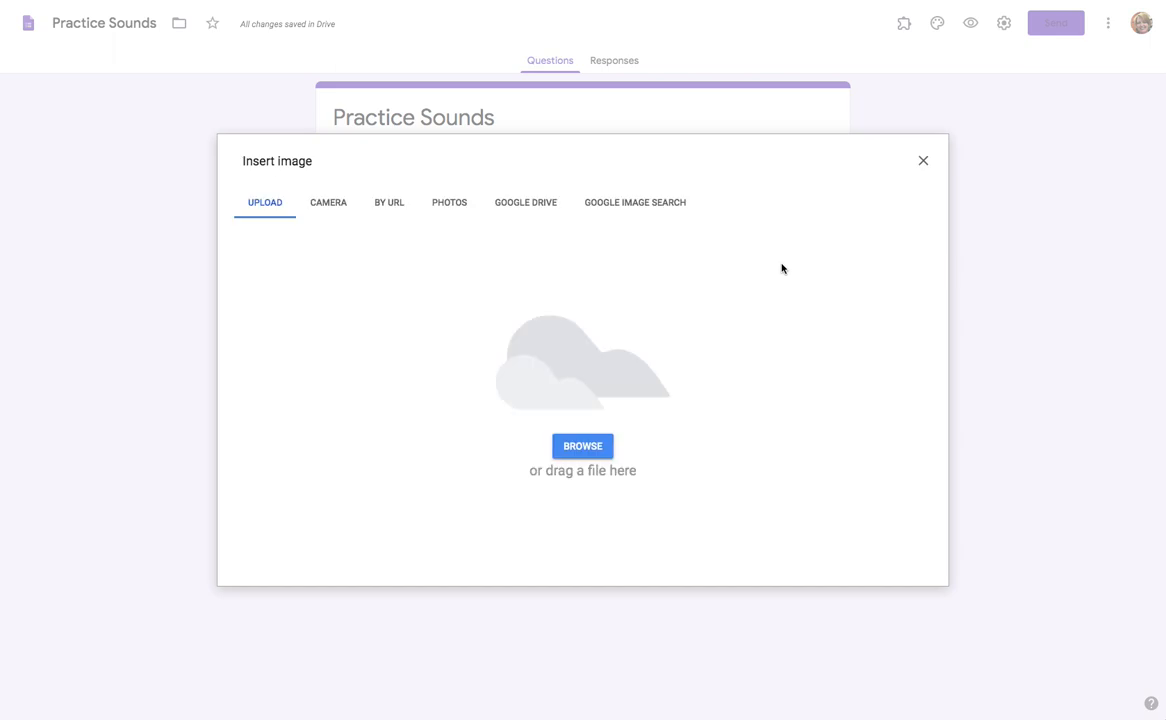
left_click(655, 205)
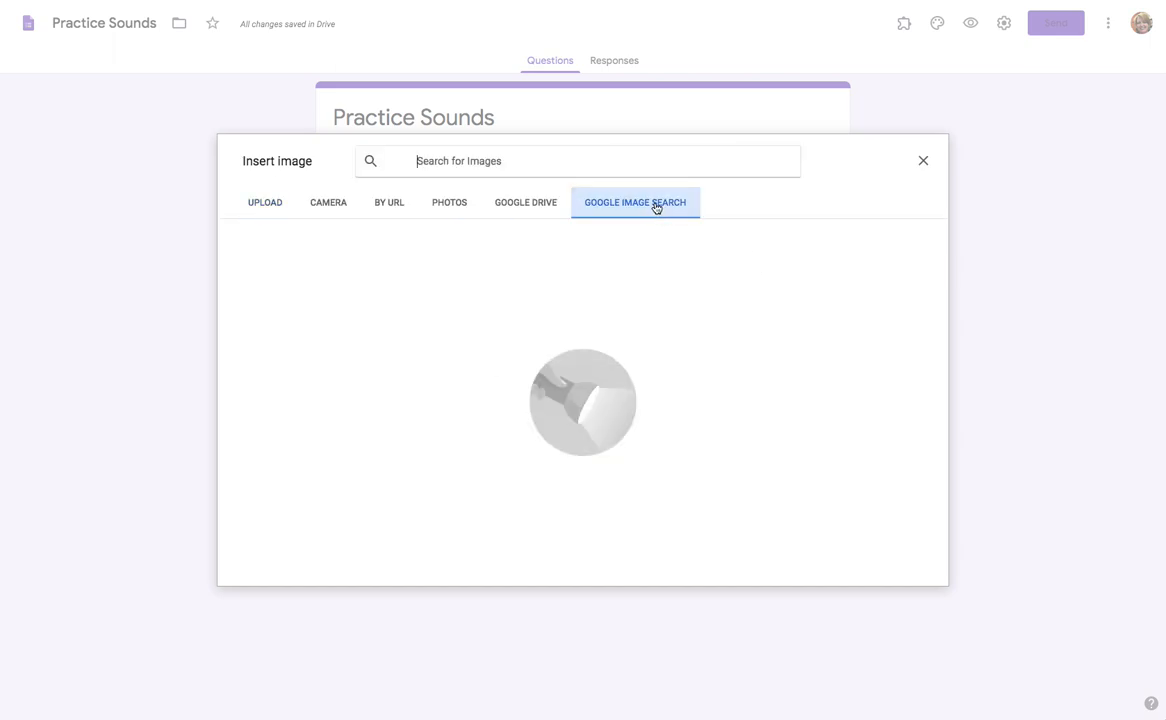
left_click(620, 163)
type("ant")
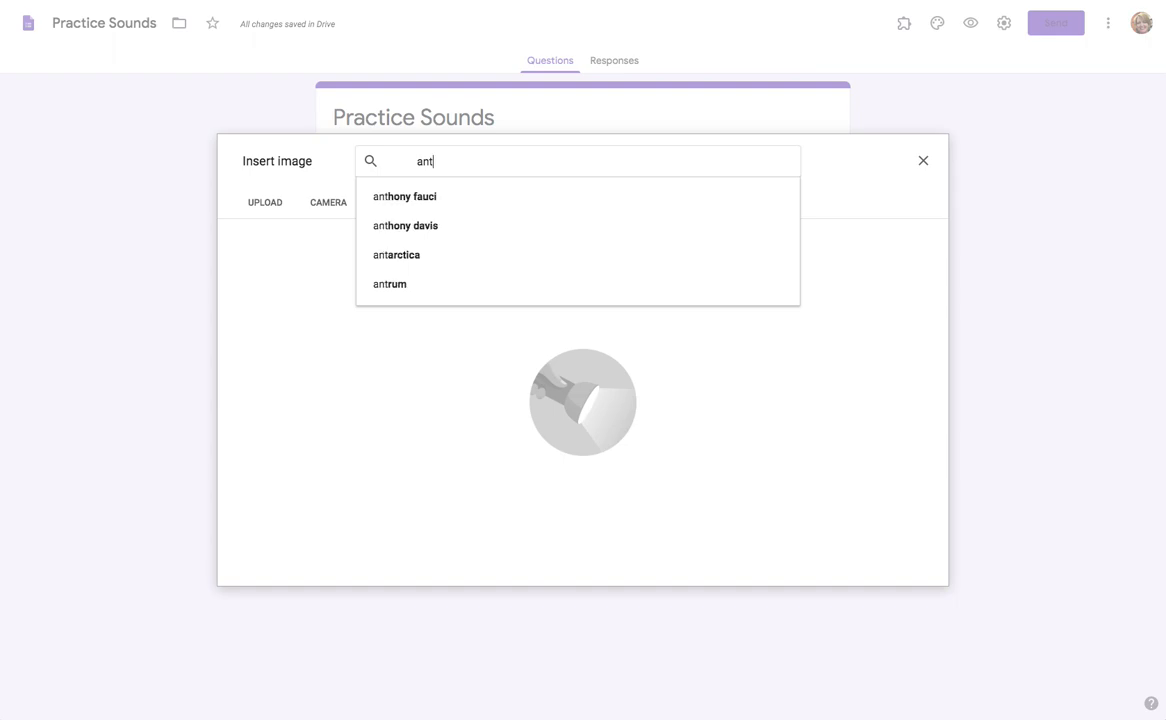
type(".")
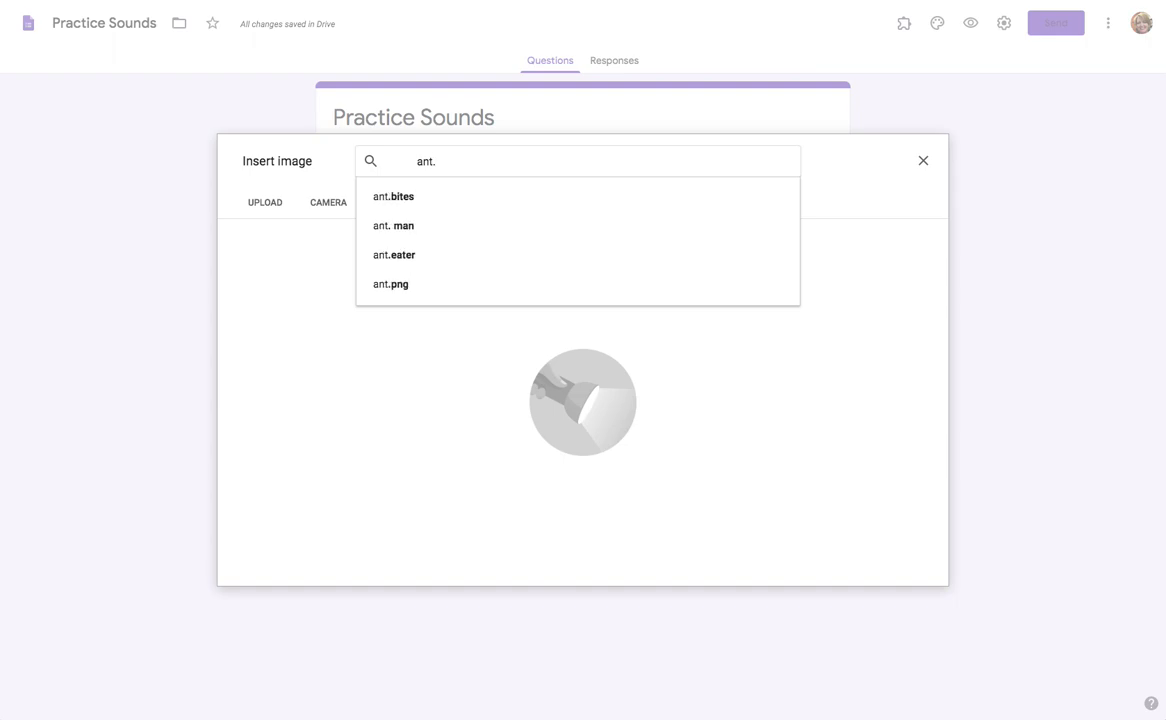
type("png")
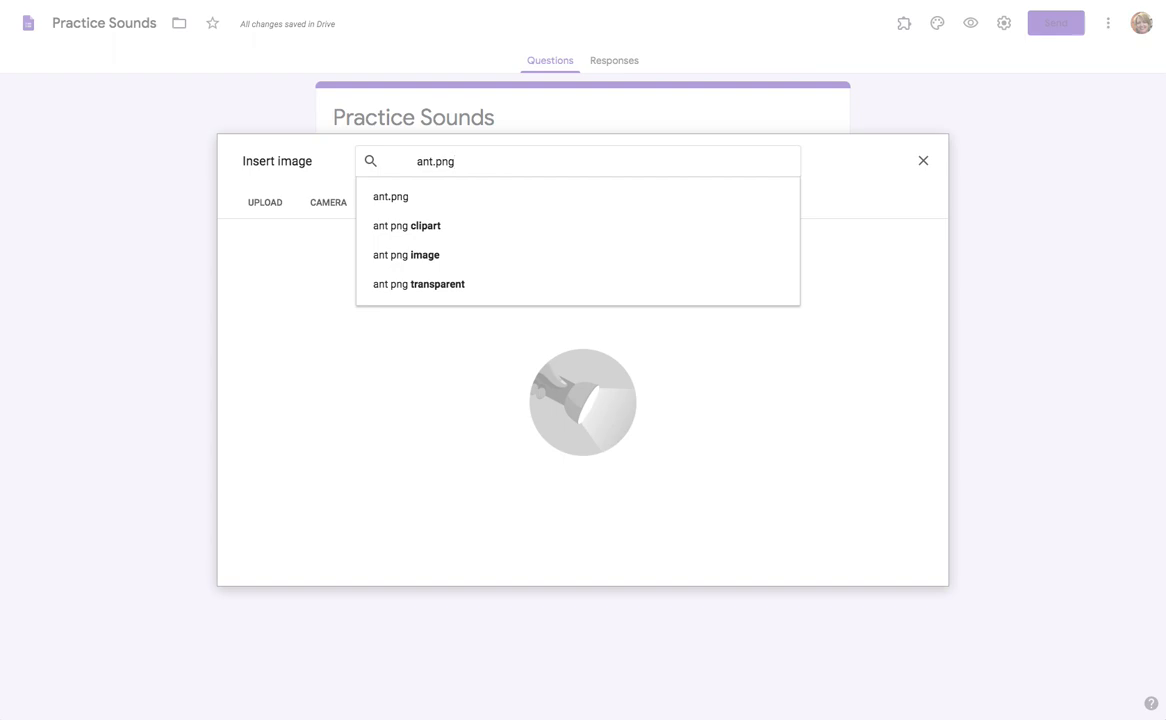
left_click(610, 187)
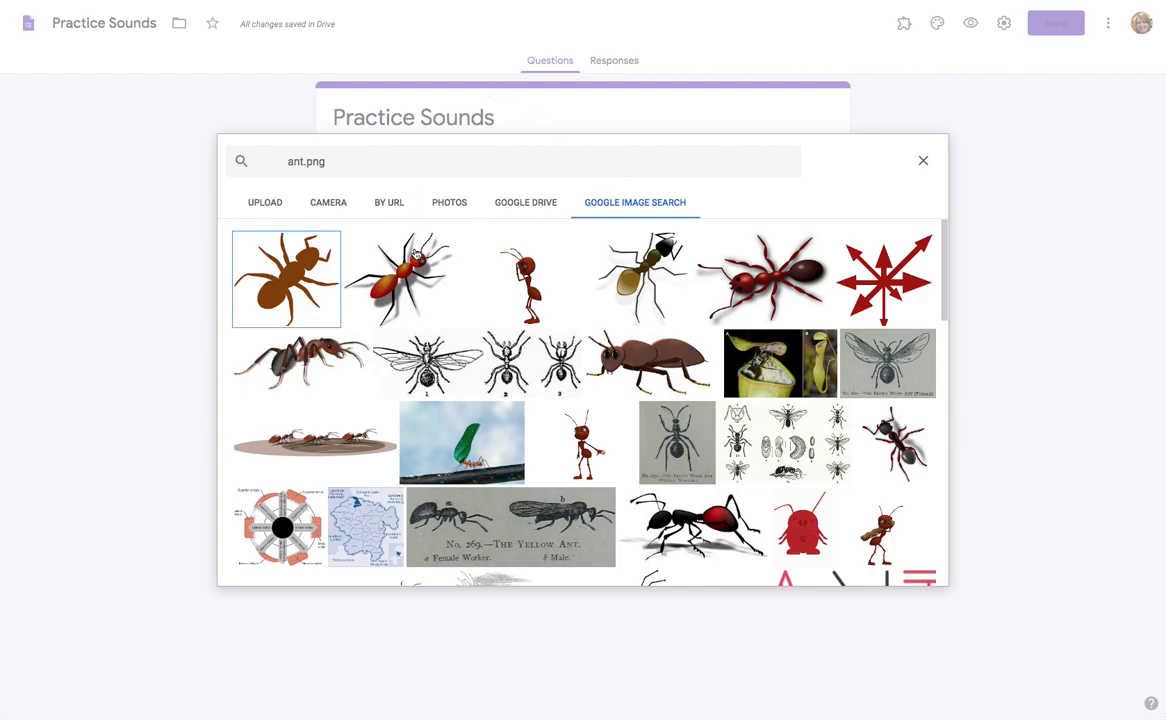
left_click(418, 268)
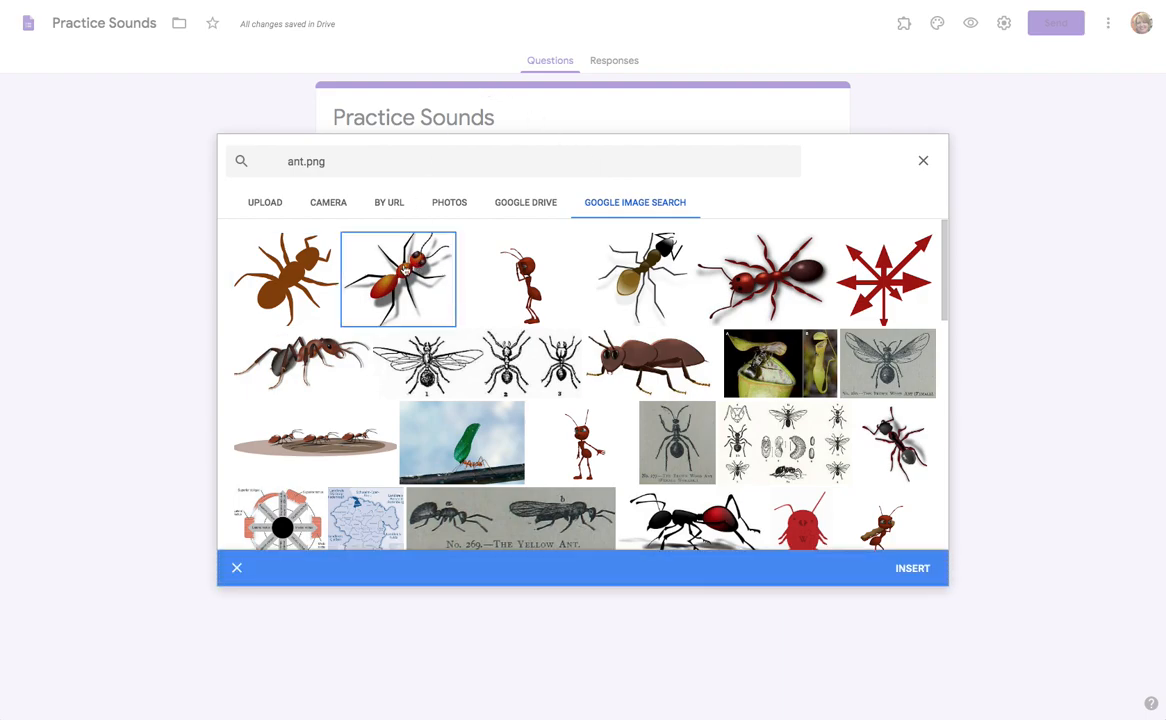
left_click(911, 569)
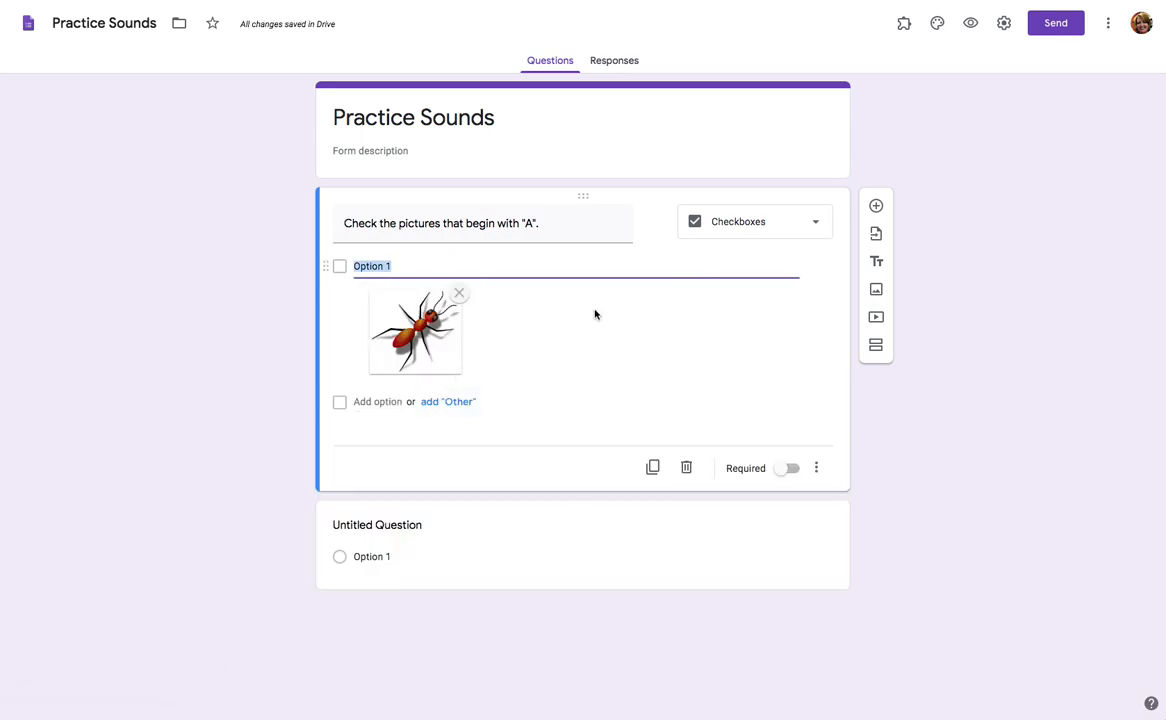
Add a second answer option with a sitting beagle picture from a Google image search for Dog.png.
key("Return")
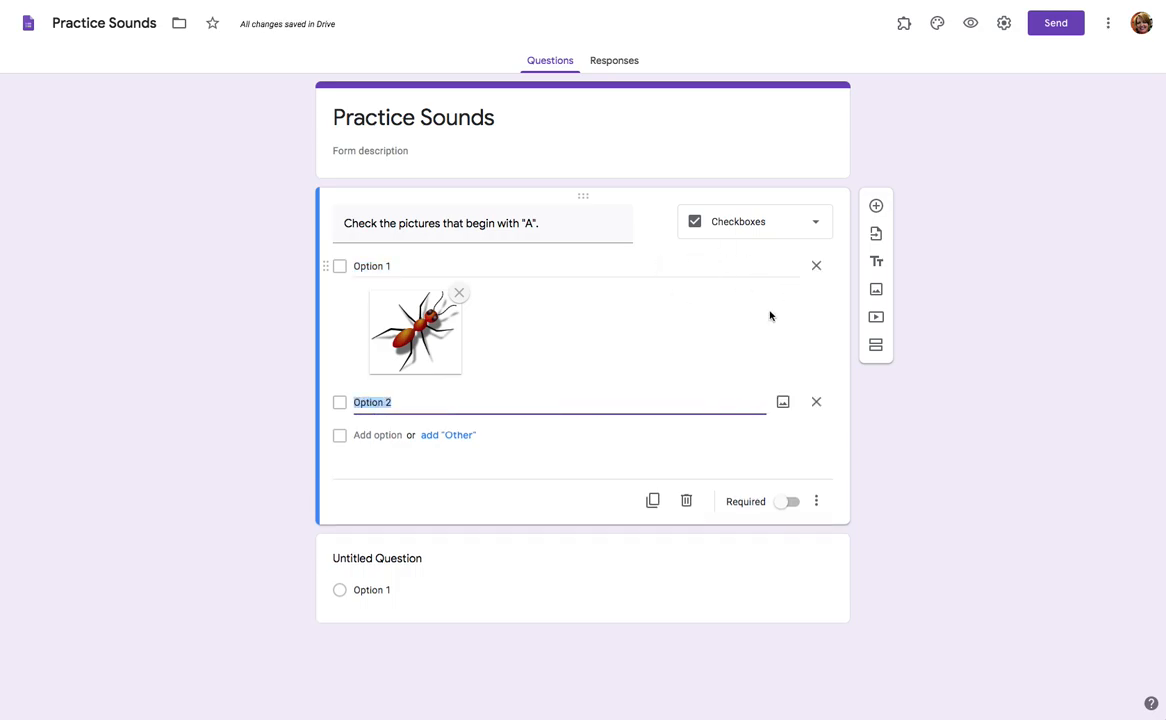
left_click(784, 403)
left_click(630, 205)
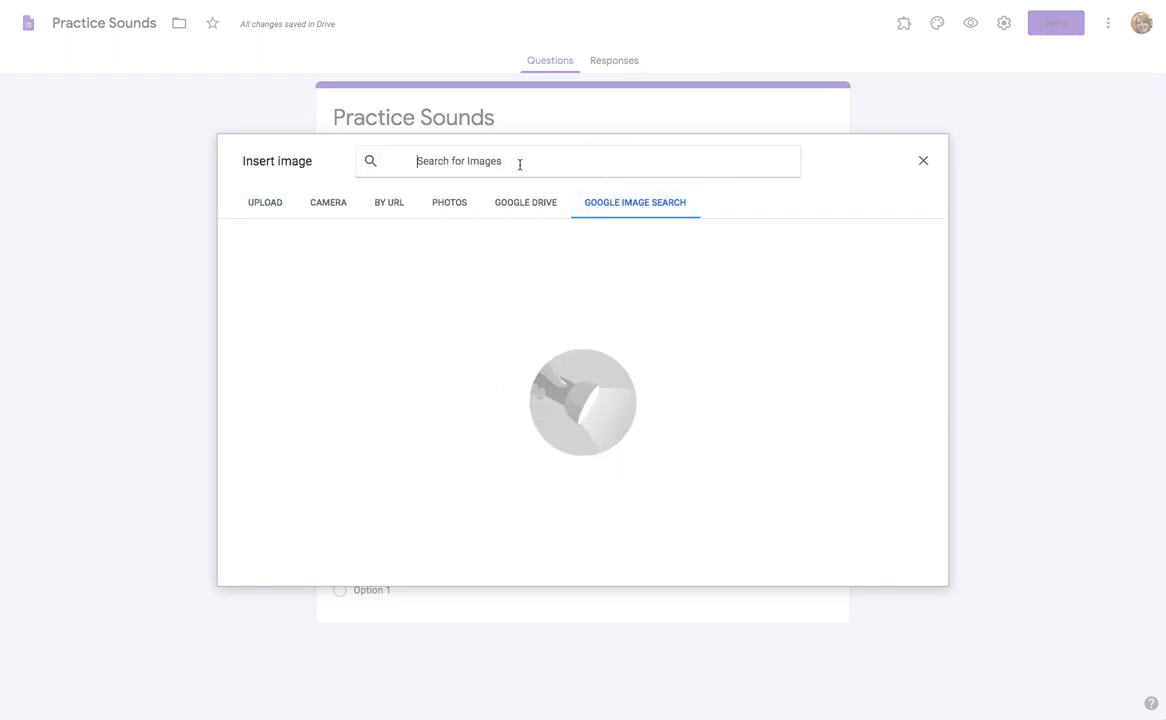
type("Dog")
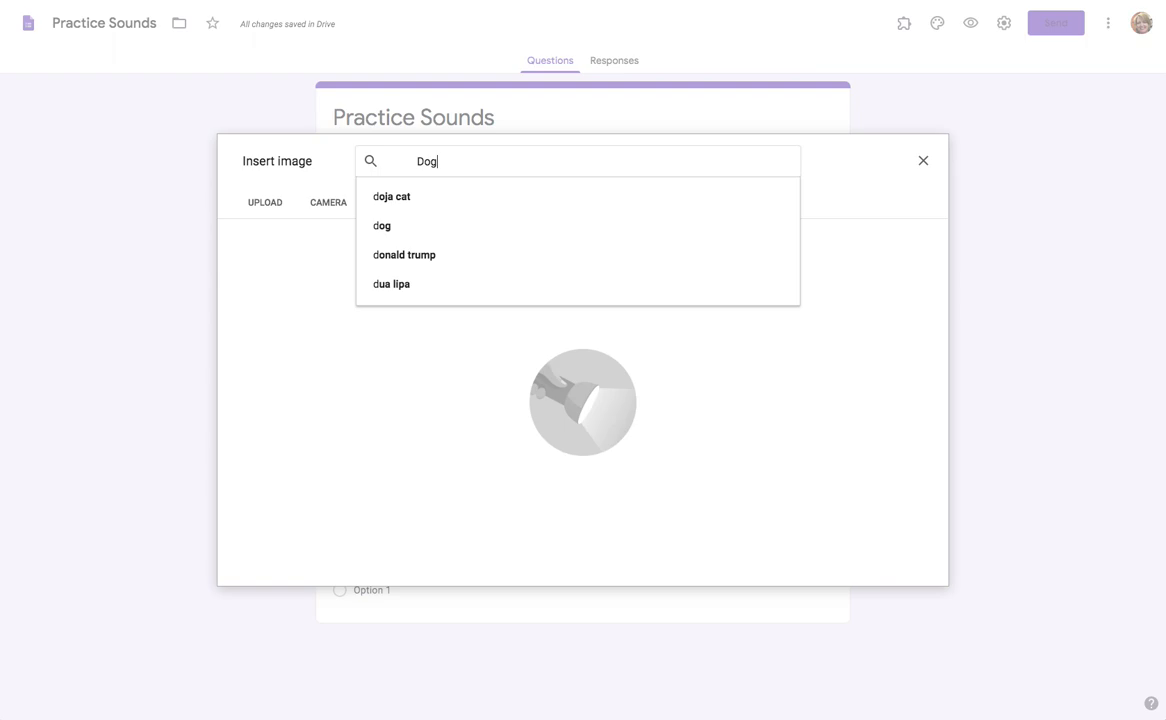
type(".")
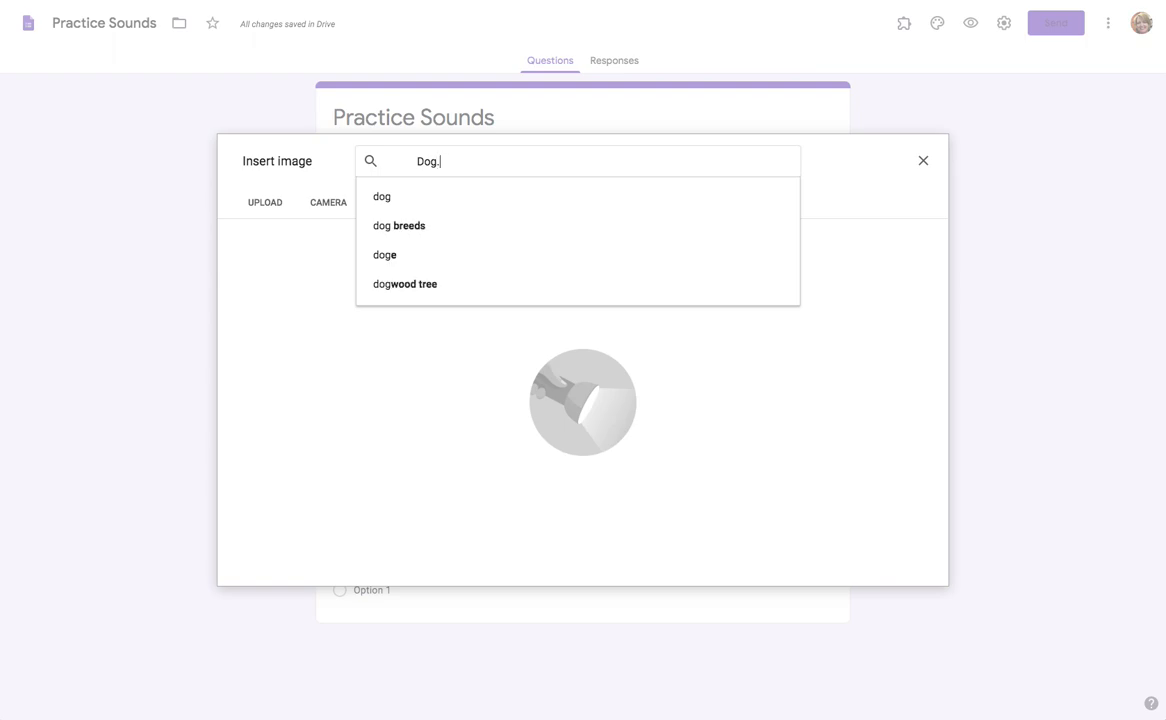
type("png")
key("Return")
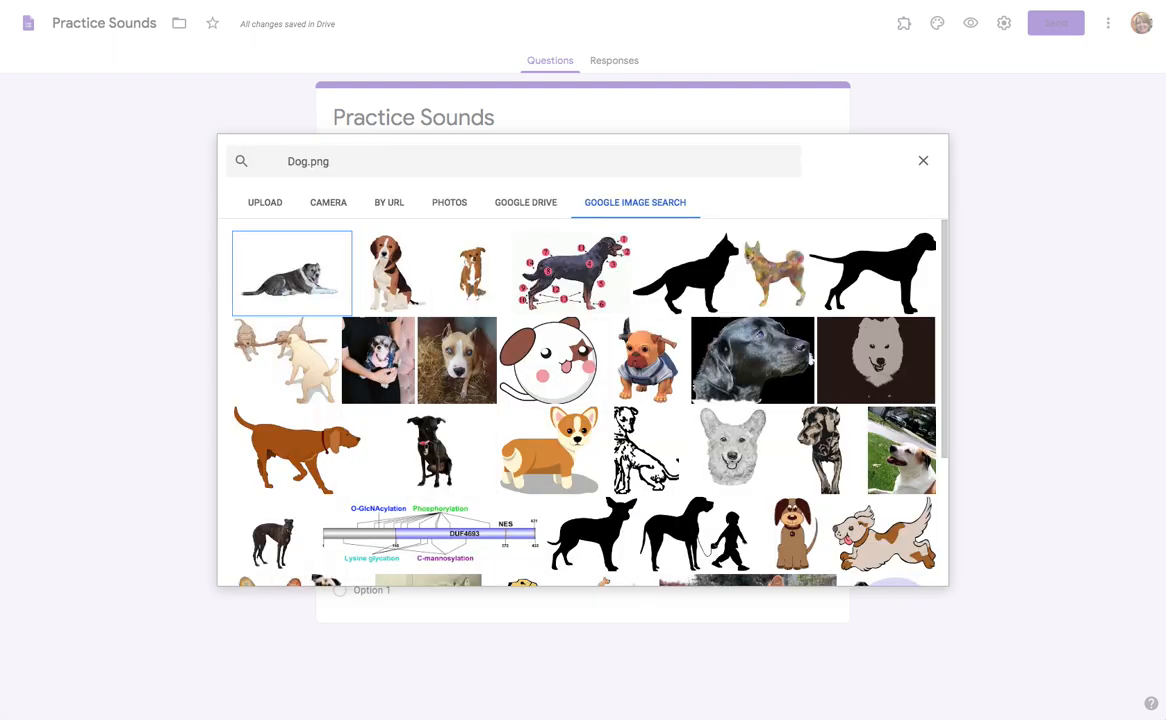
left_click(378, 268)
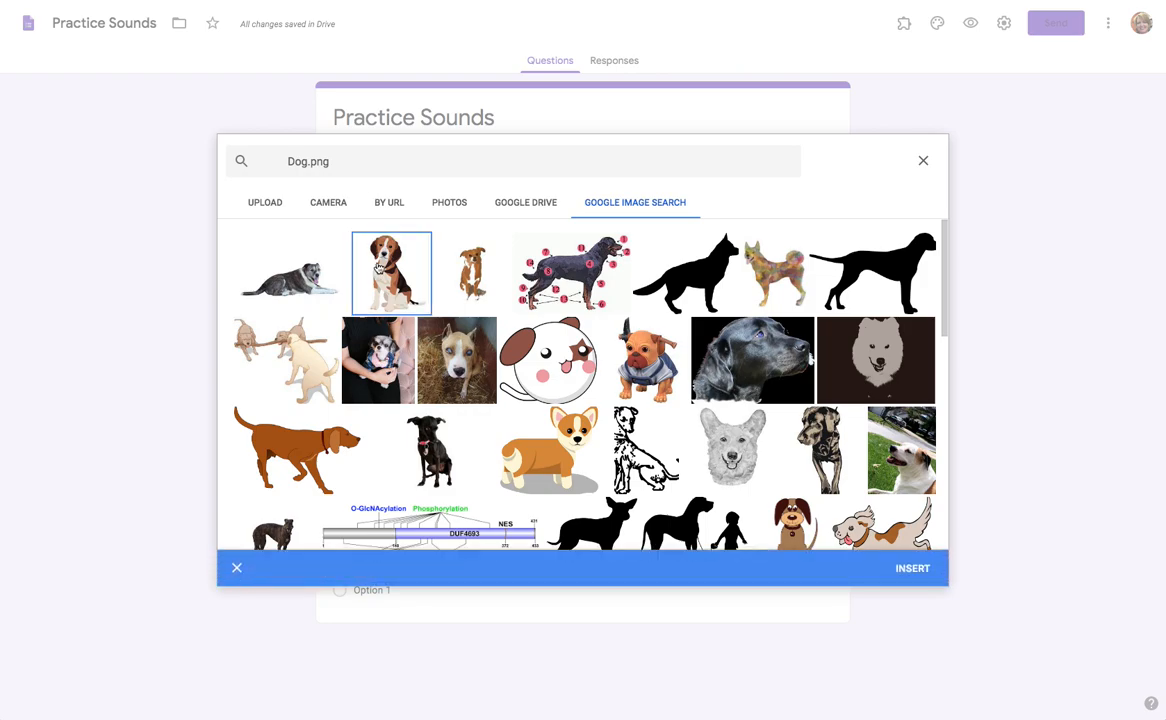
left_click(911, 568)
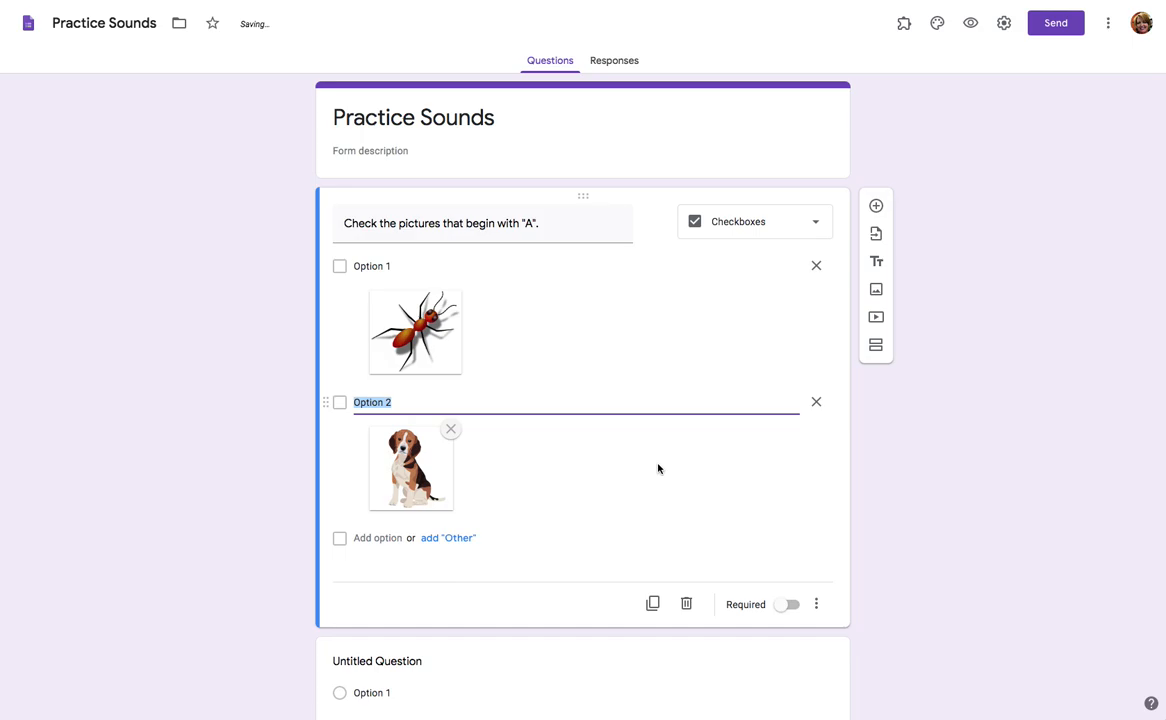
Add a third answer option with the red apple picture from a Google image search for apple.png.
key("Return")
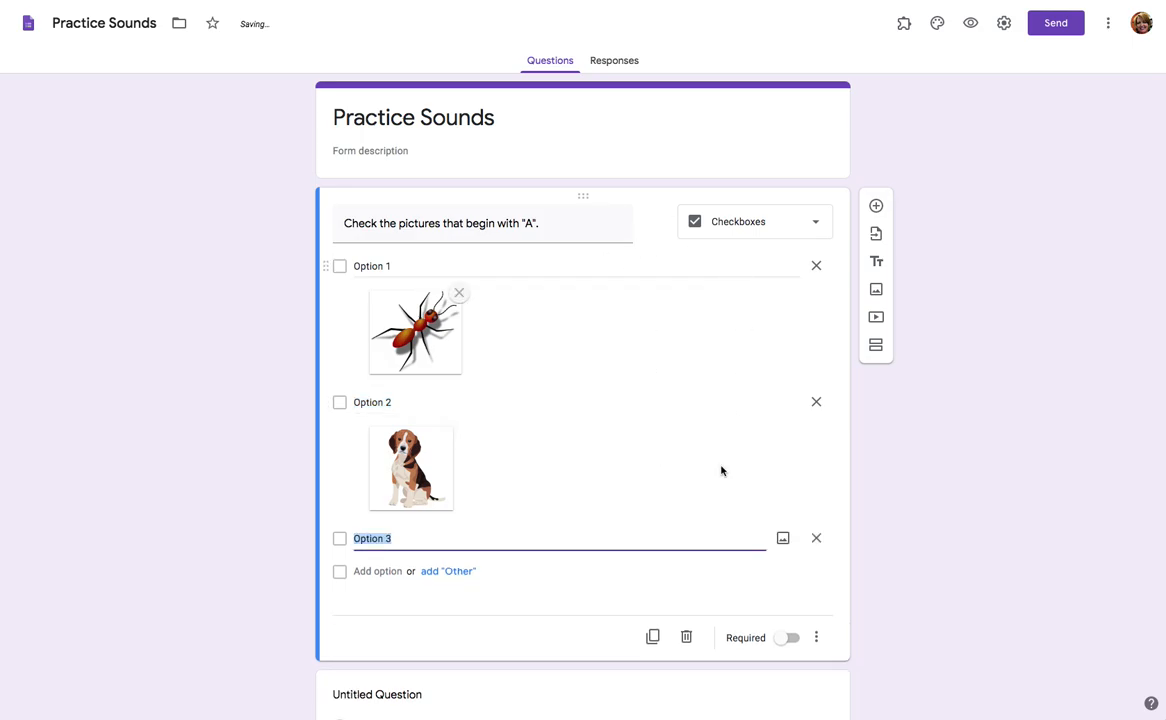
left_click(782, 538)
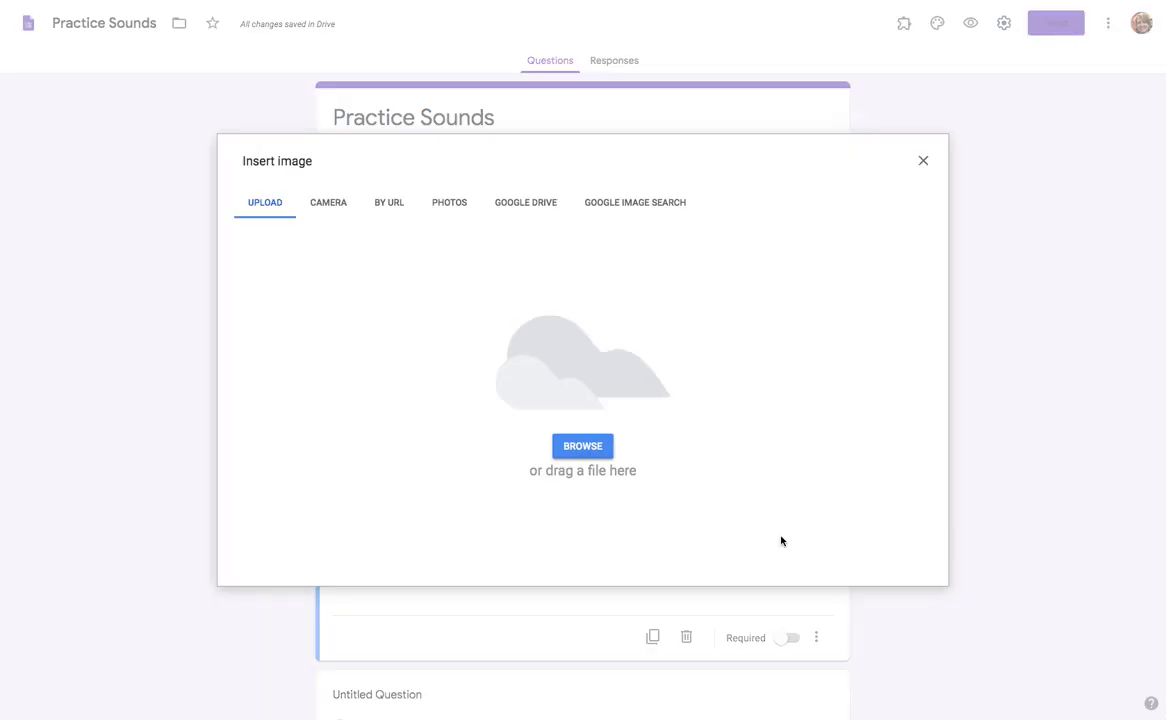
left_click(645, 208)
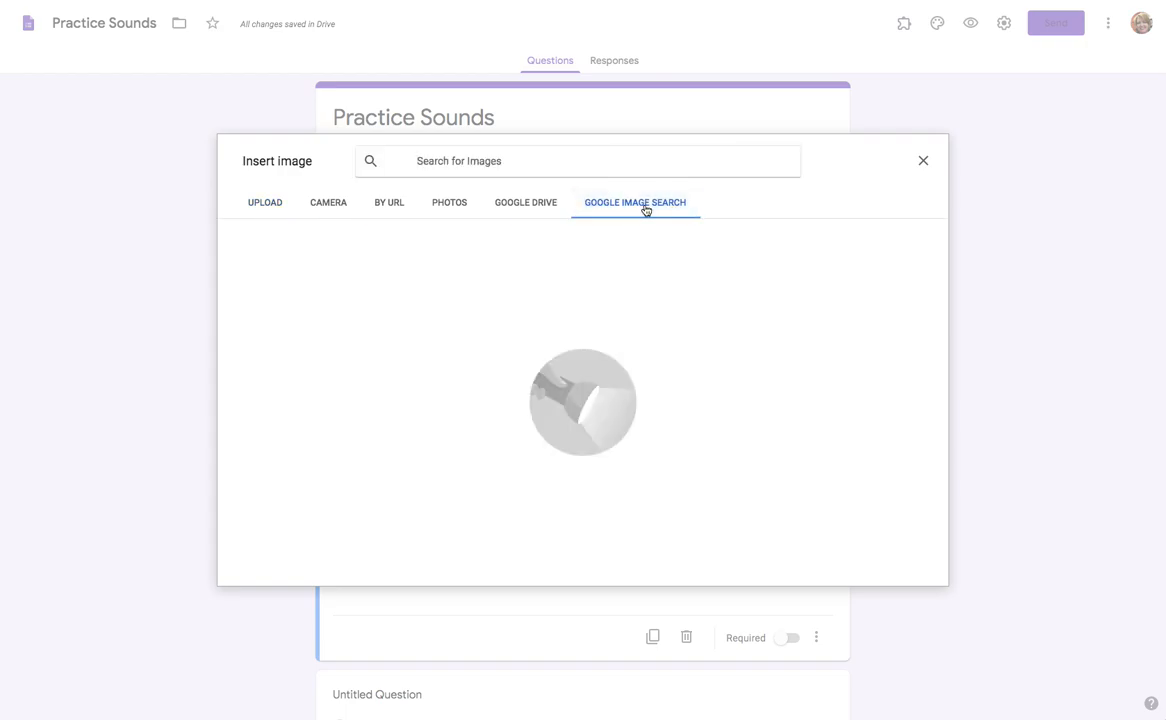
type("apple.")
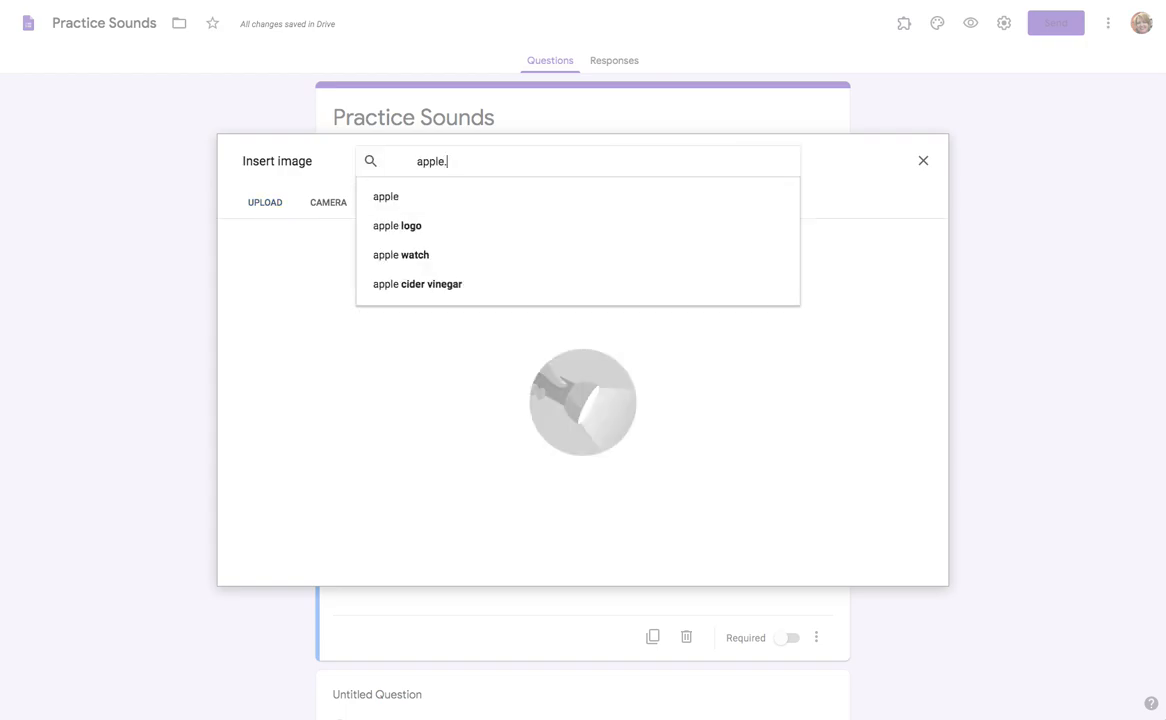
type("png")
key("Return")
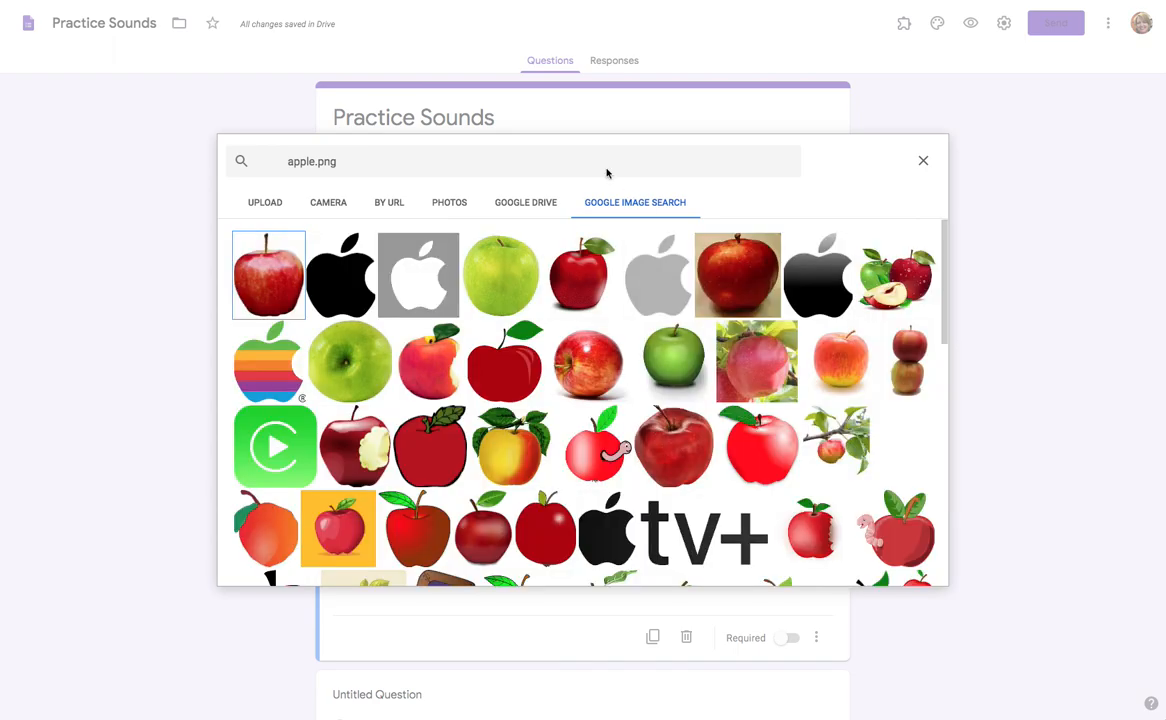
left_click(258, 262)
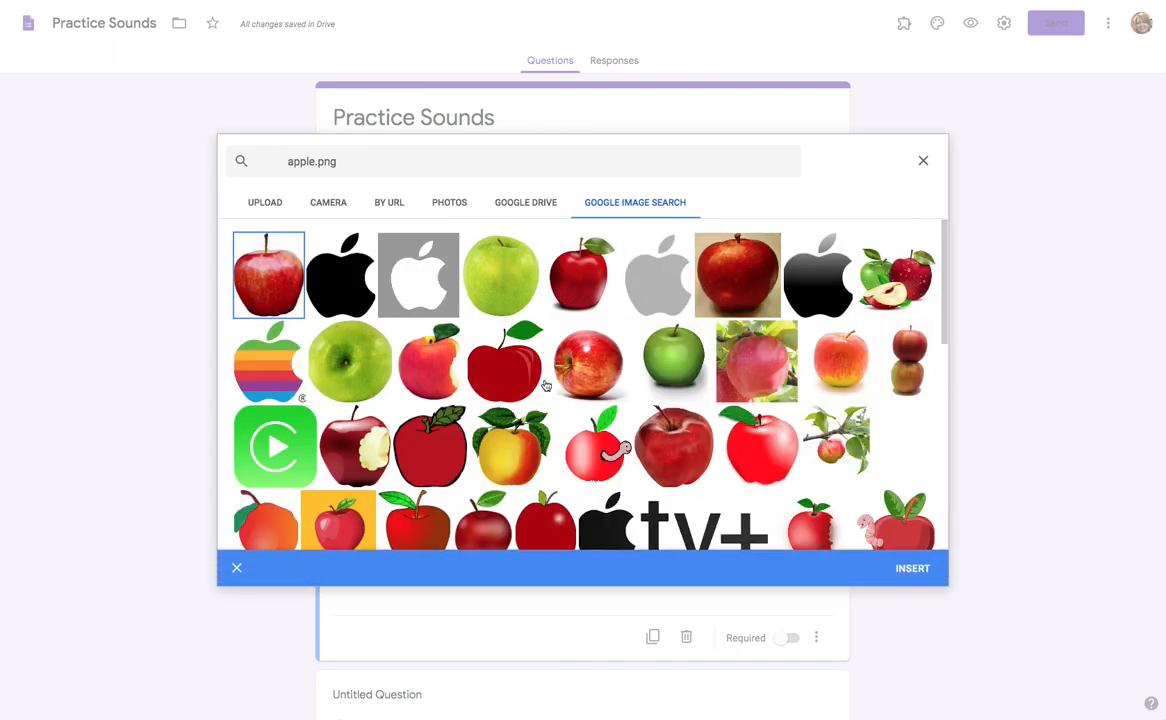
left_click(911, 569)
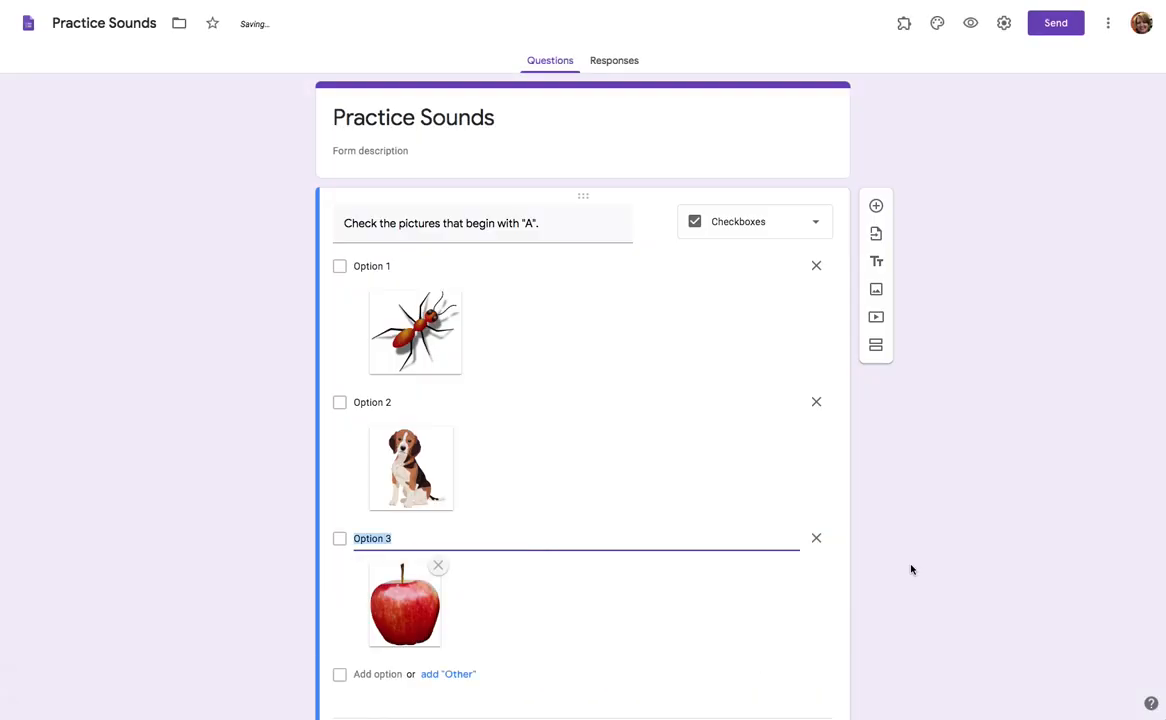
In the form's general settings, remove the restriction to users in Apple Valley Unified School District and its trusted organizations.
scroll(739, 494, "down", 1)
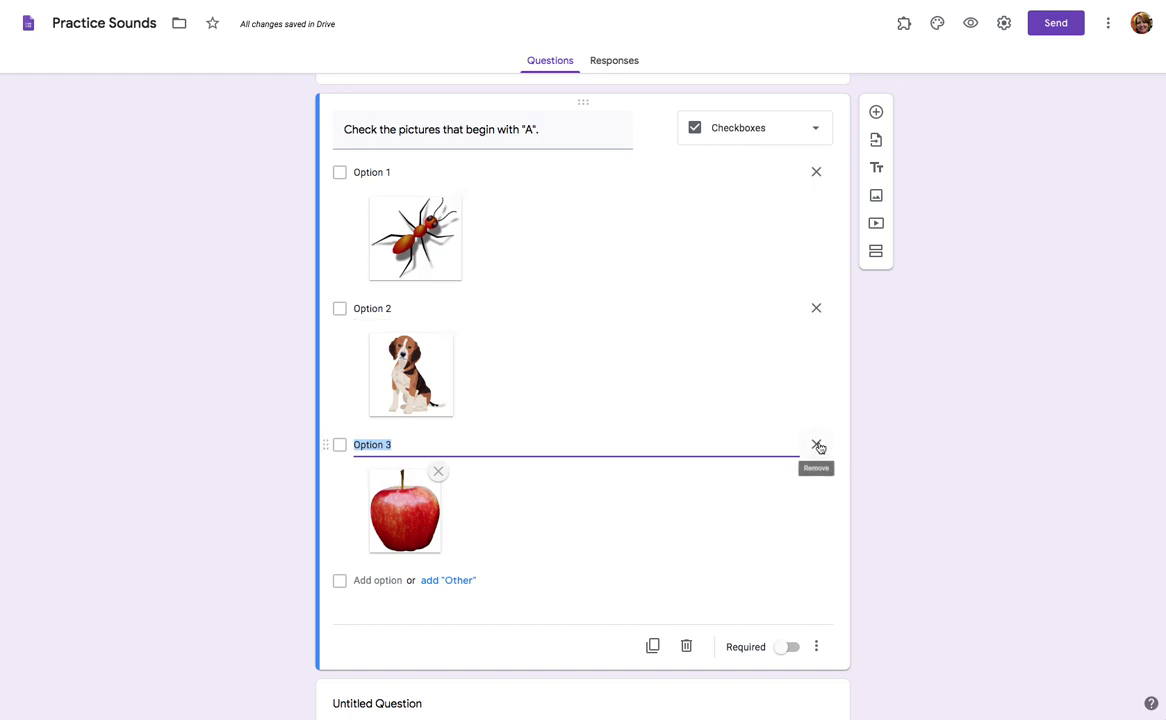
scroll(902, 437, "down", 1)
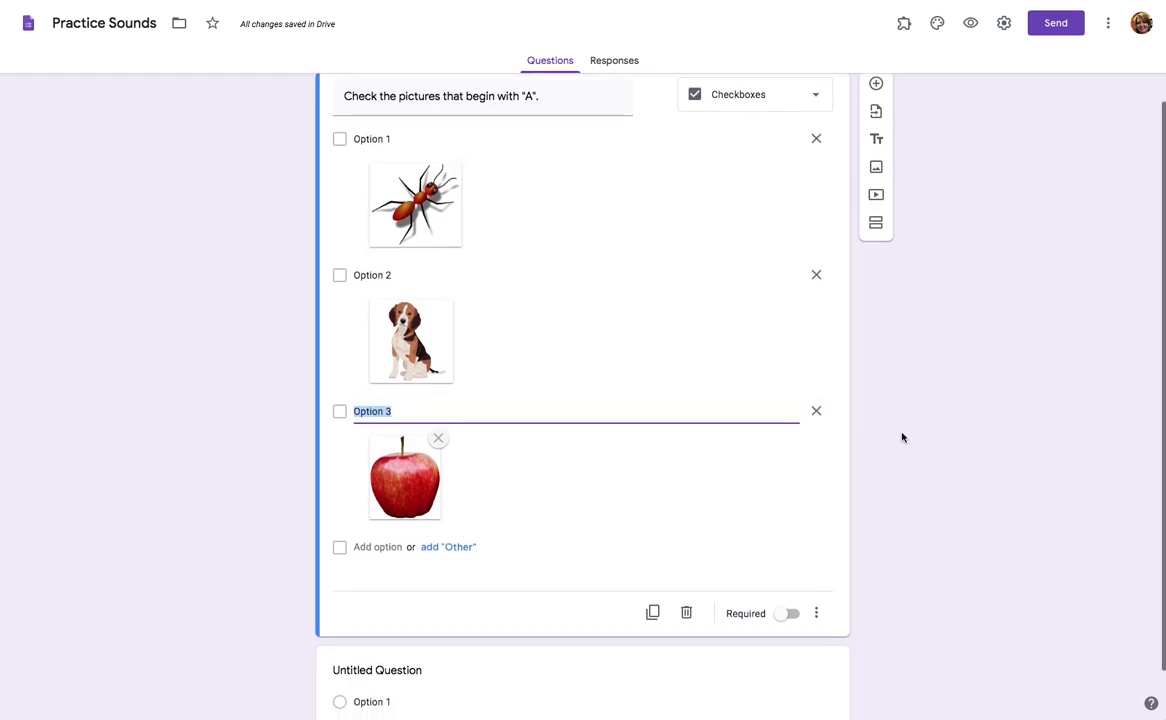
scroll(902, 437, "up", 3)
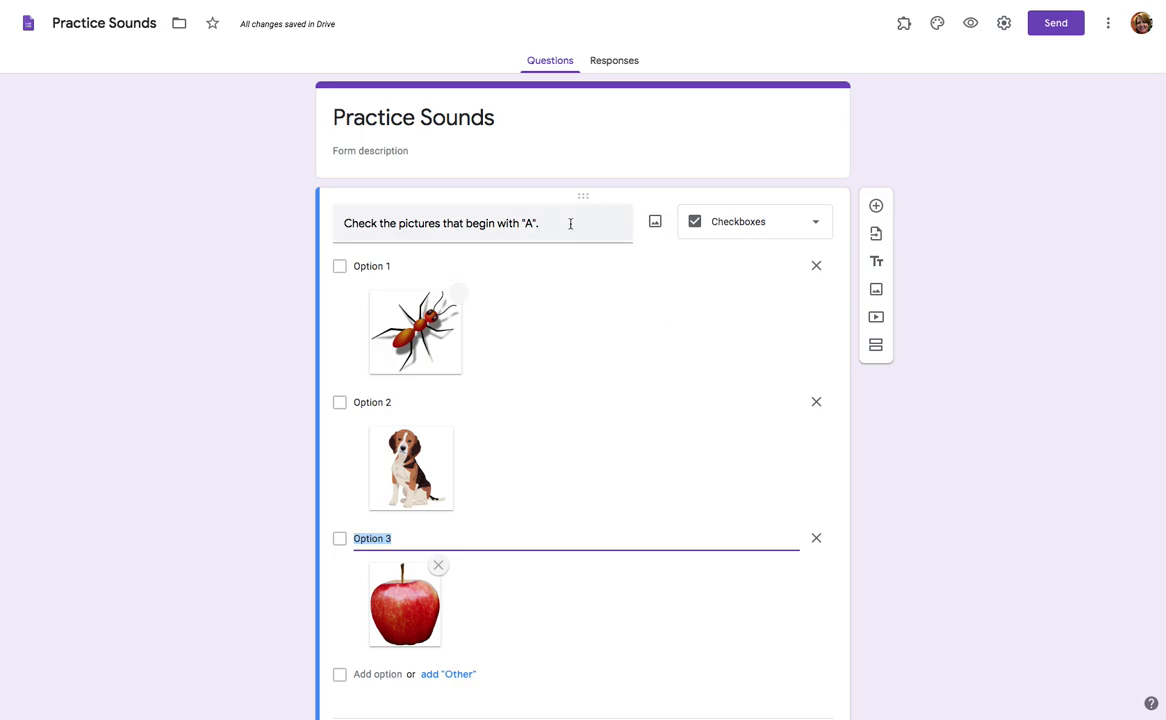
left_click(1004, 24)
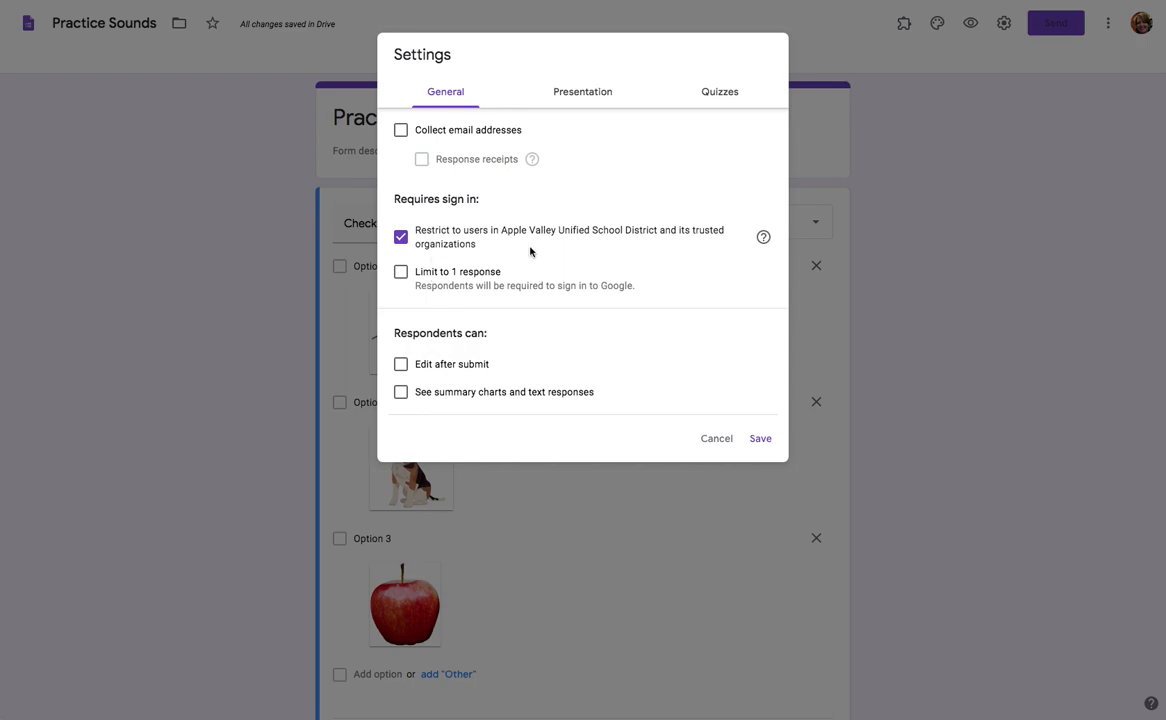
left_click(401, 237)
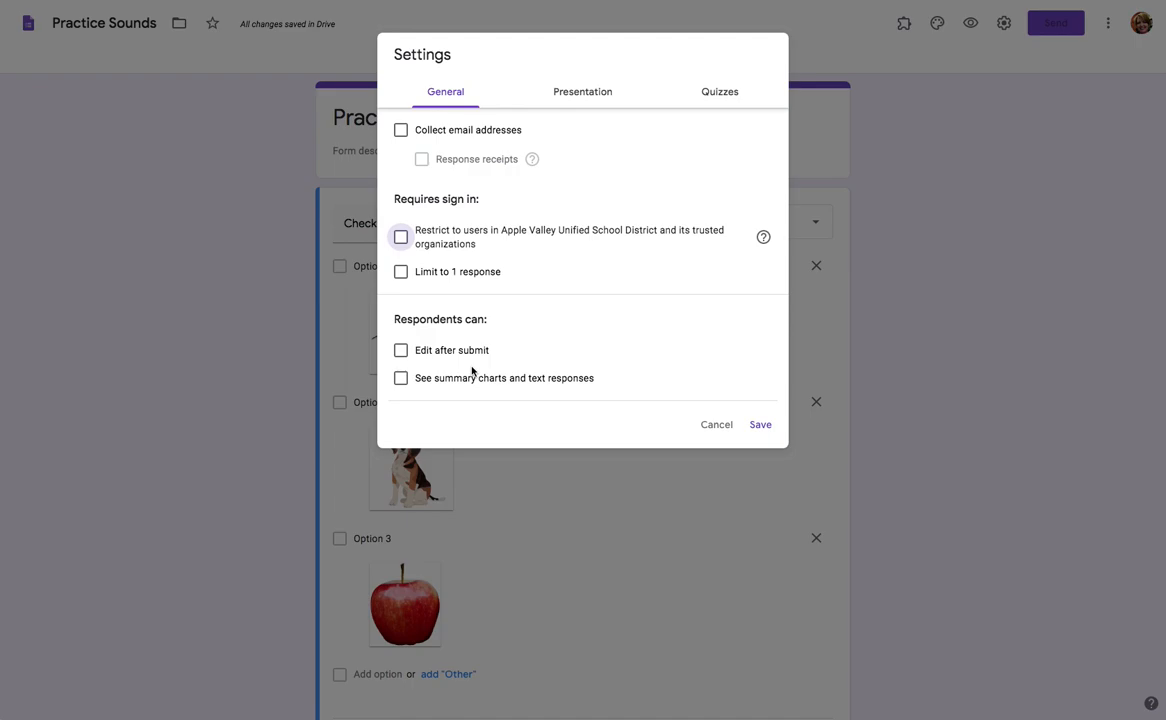
Make the form a quiz, hide point values from respondents, and save the settings.
left_click(716, 94)
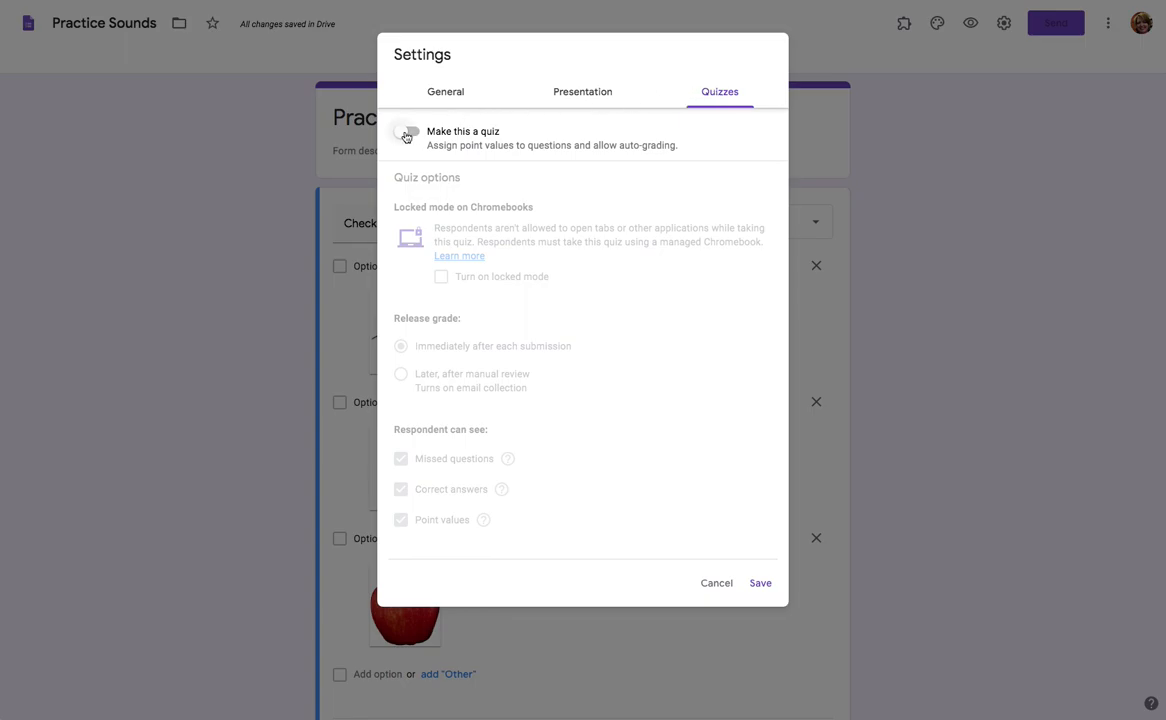
left_click(407, 133)
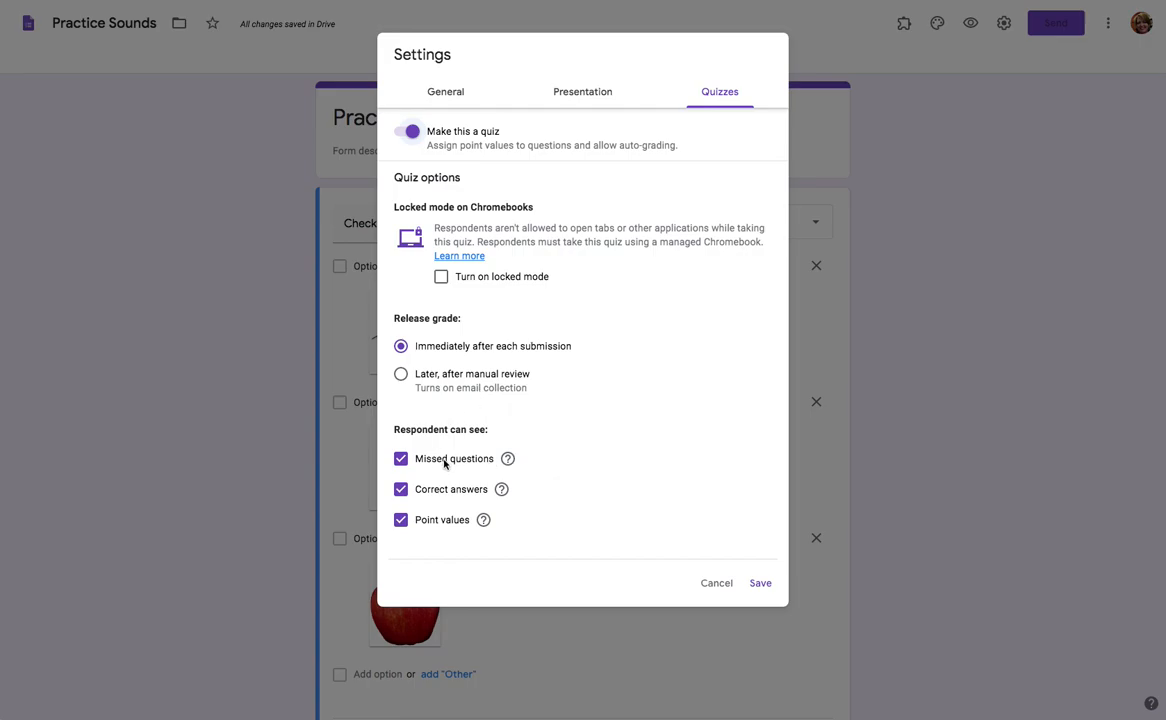
left_click(401, 521)
left_click(760, 582)
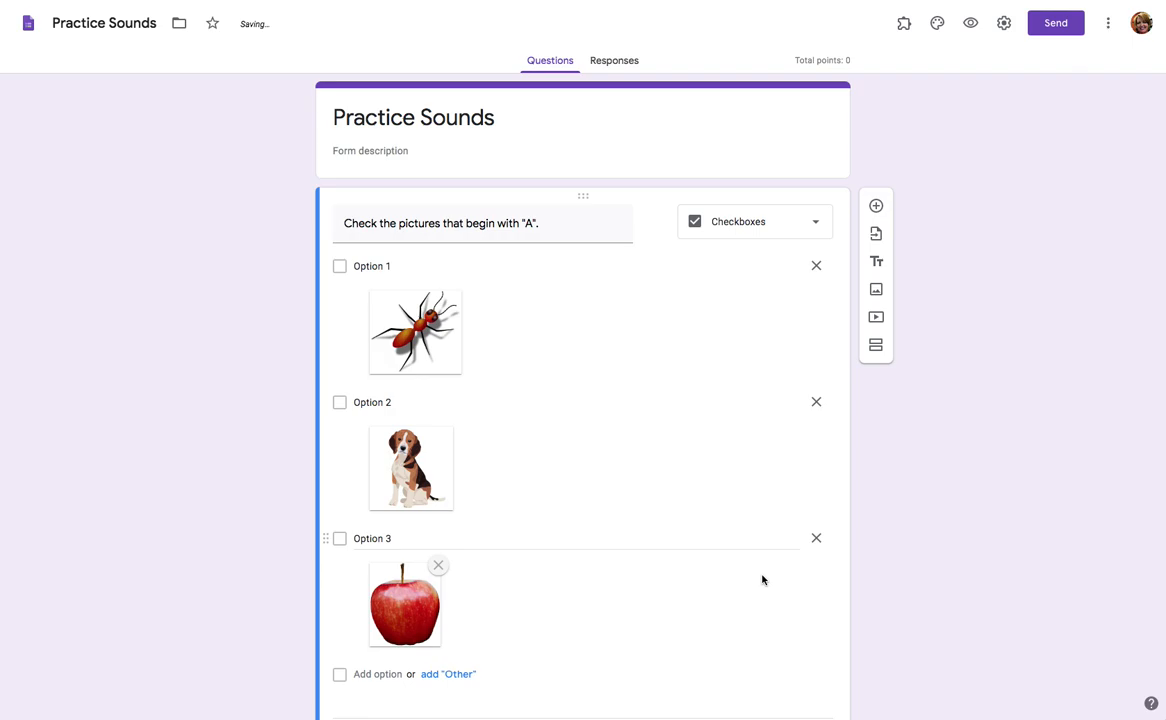
Mark the ant and apple pictures as the correct answers in the answer key of the letter "A" question.
scroll(679, 437, "down", 2)
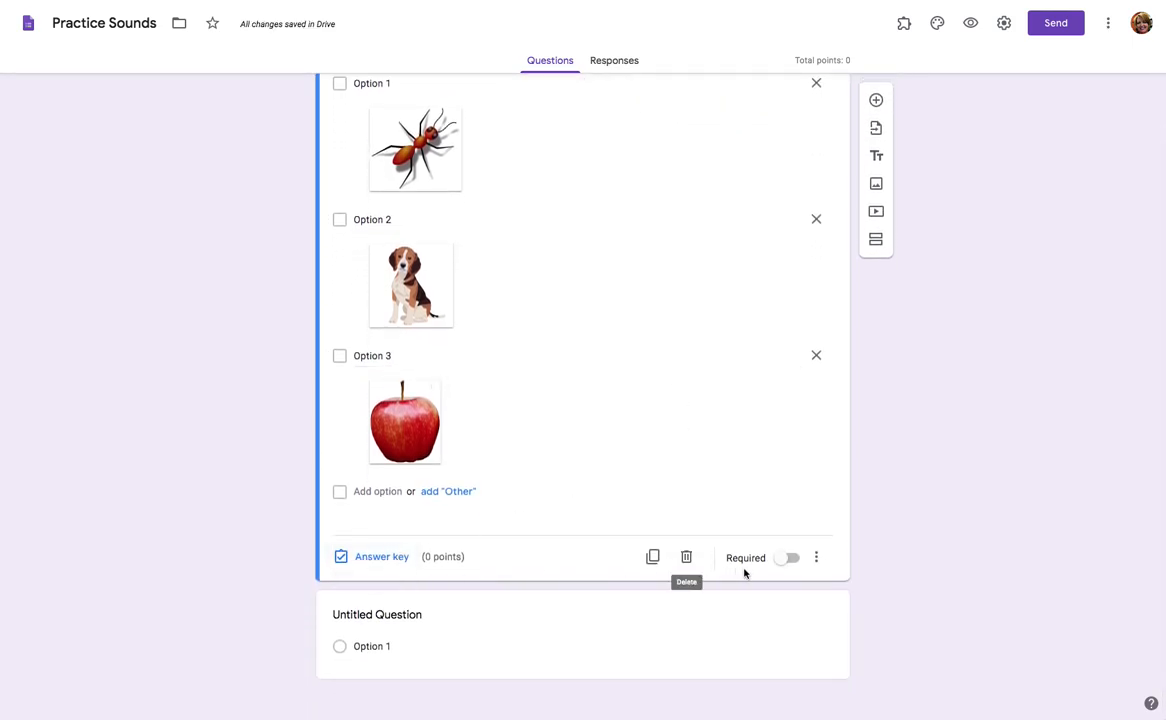
left_click(399, 563)
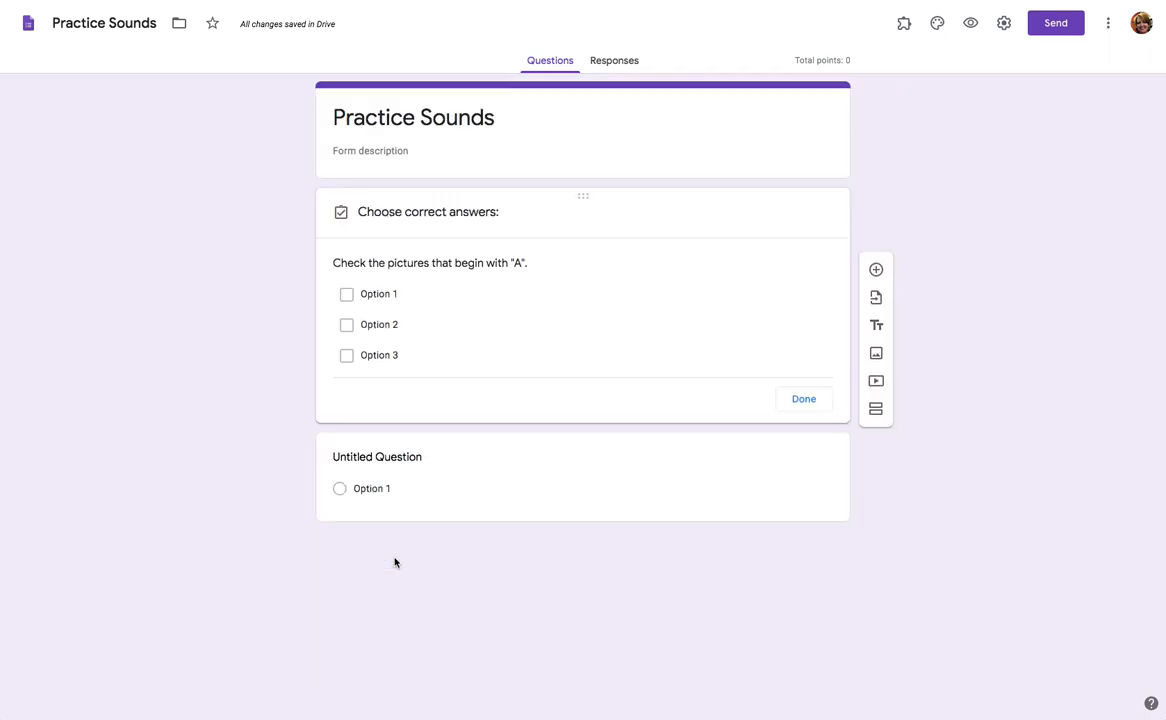
scroll(396, 565, "down", 2)
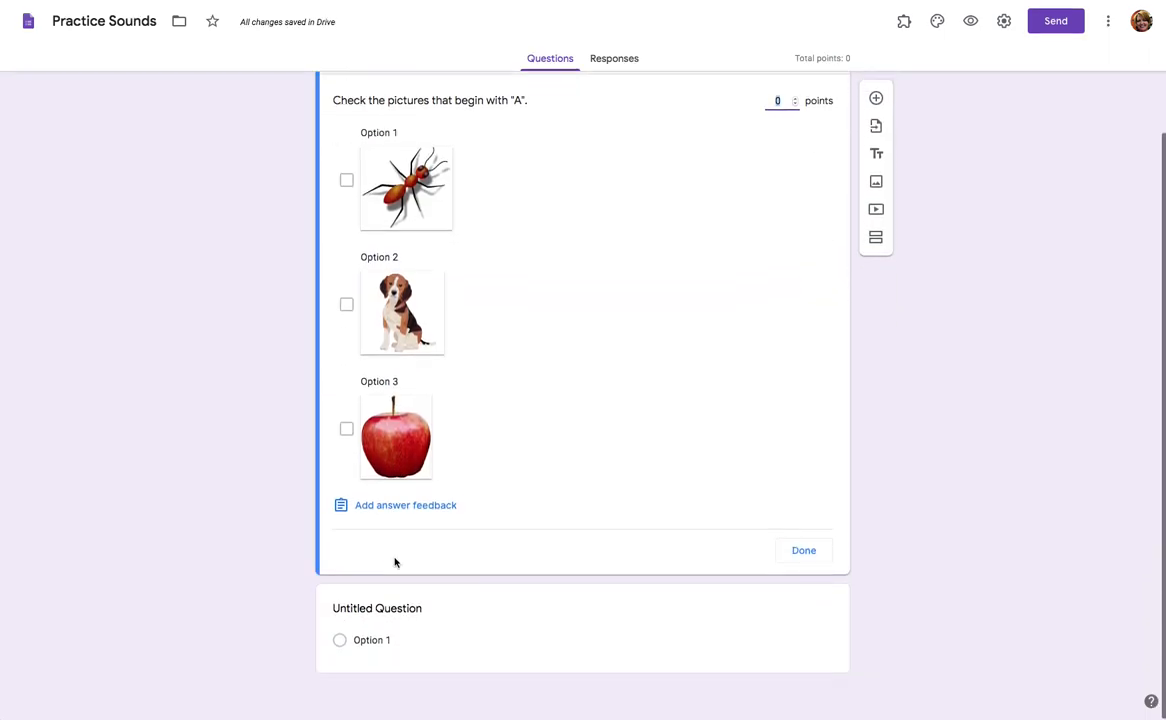
scroll(395, 563, "up", 2)
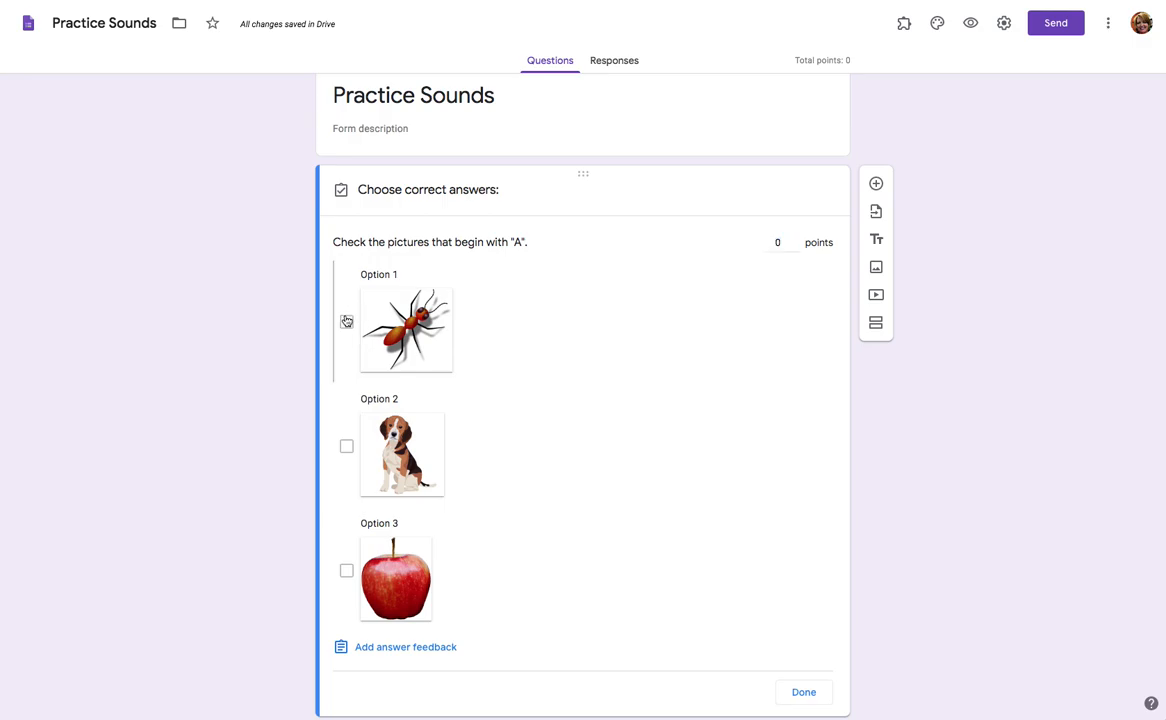
left_click(346, 321)
left_click(346, 573)
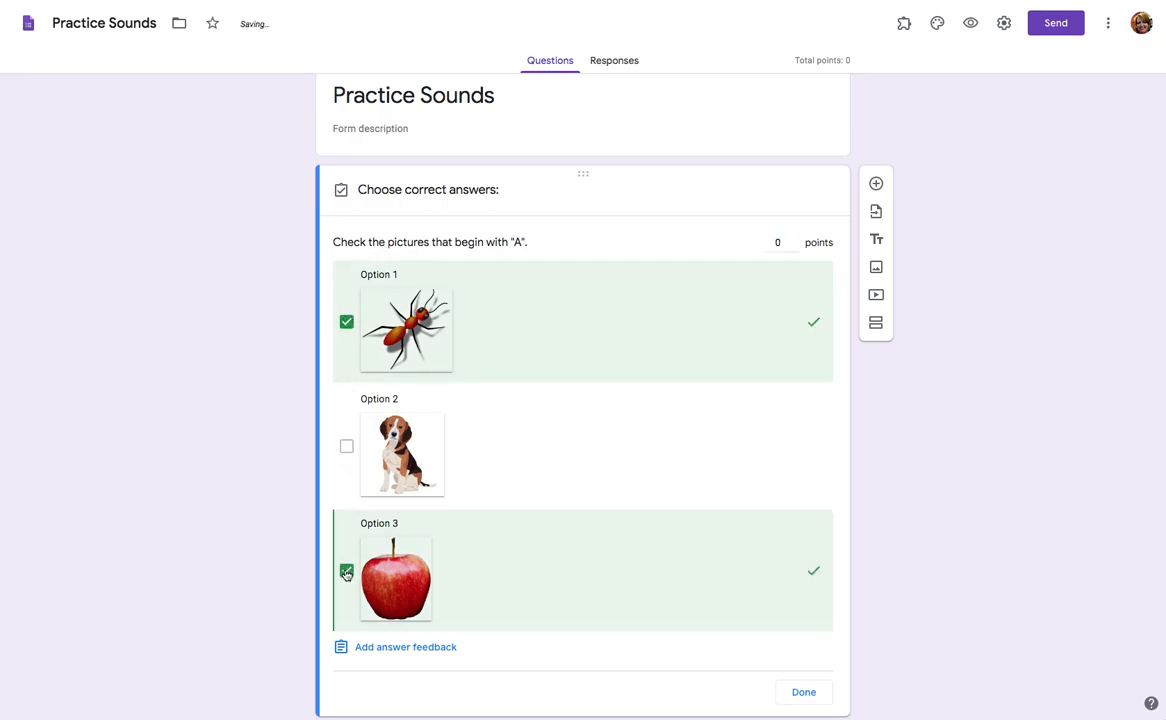
scroll(591, 557, "down", 1)
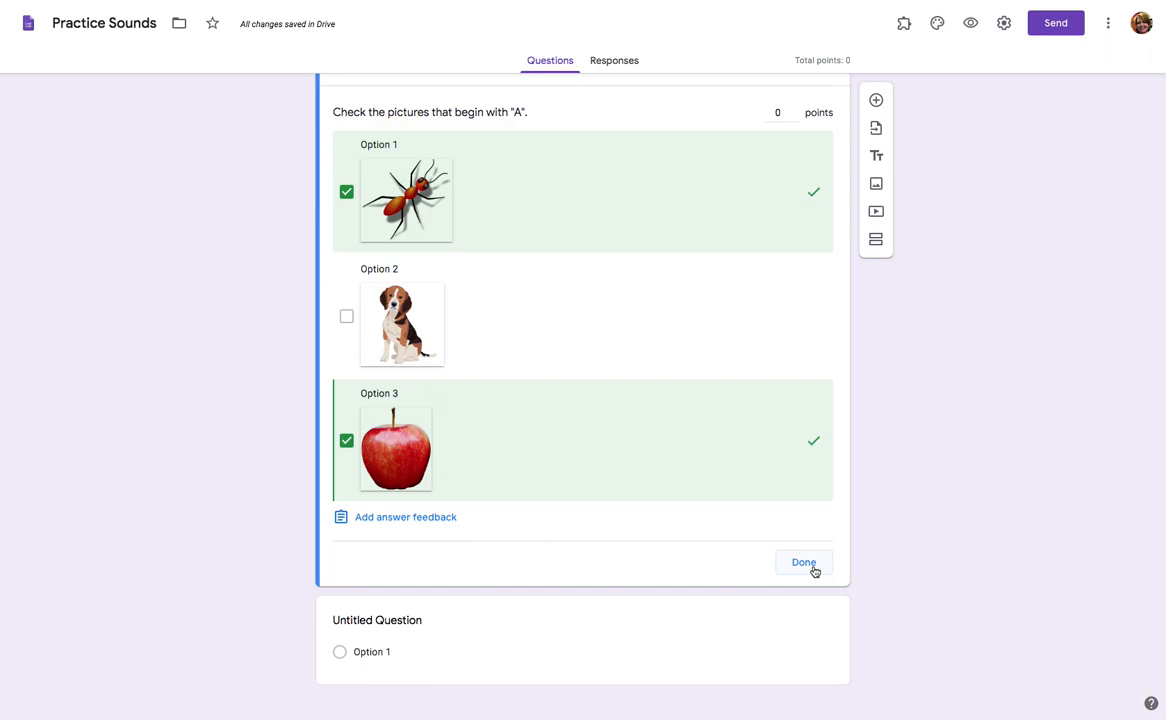
left_click(806, 568)
Review the correct-answer marks on the picture options and look through the form's title and question sections.
scroll(694, 484, "down", 2)
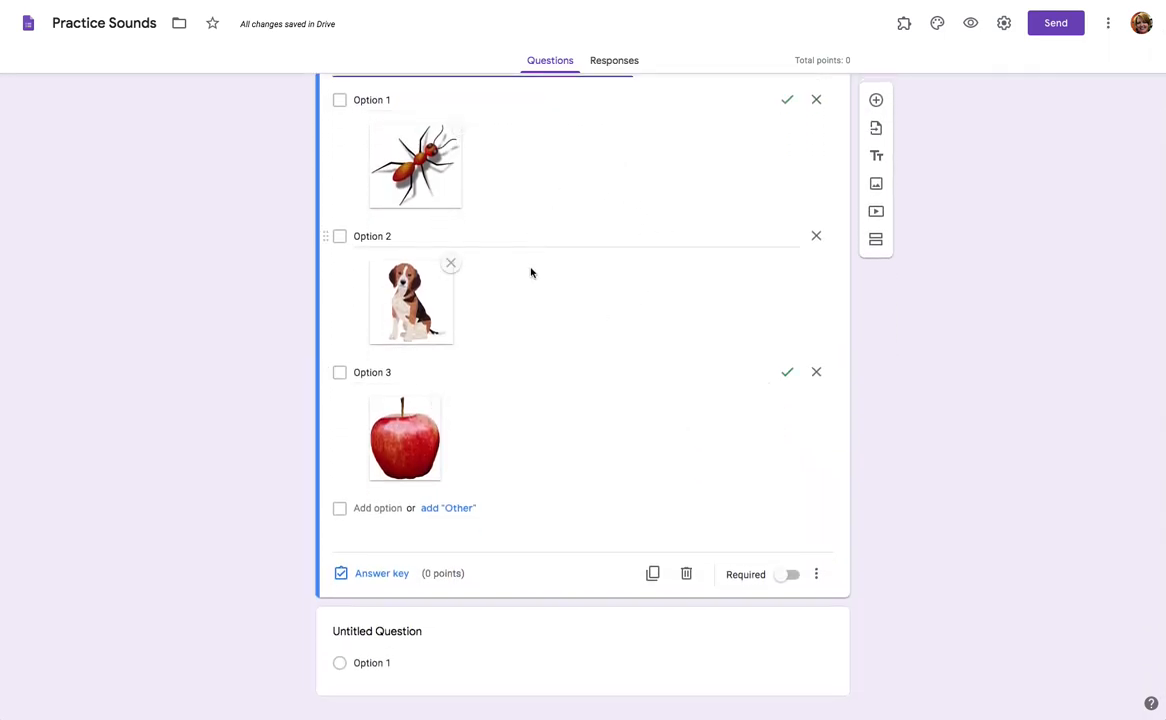
scroll(531, 272, "up", 2)
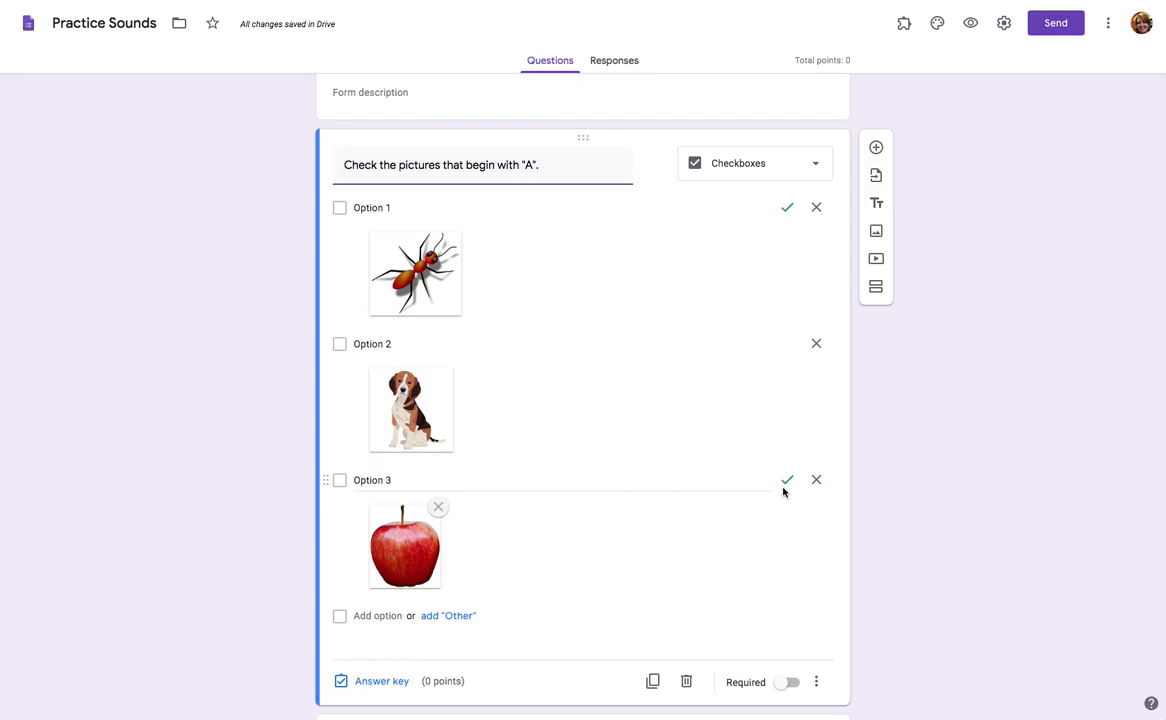
scroll(783, 491, "down", 2)
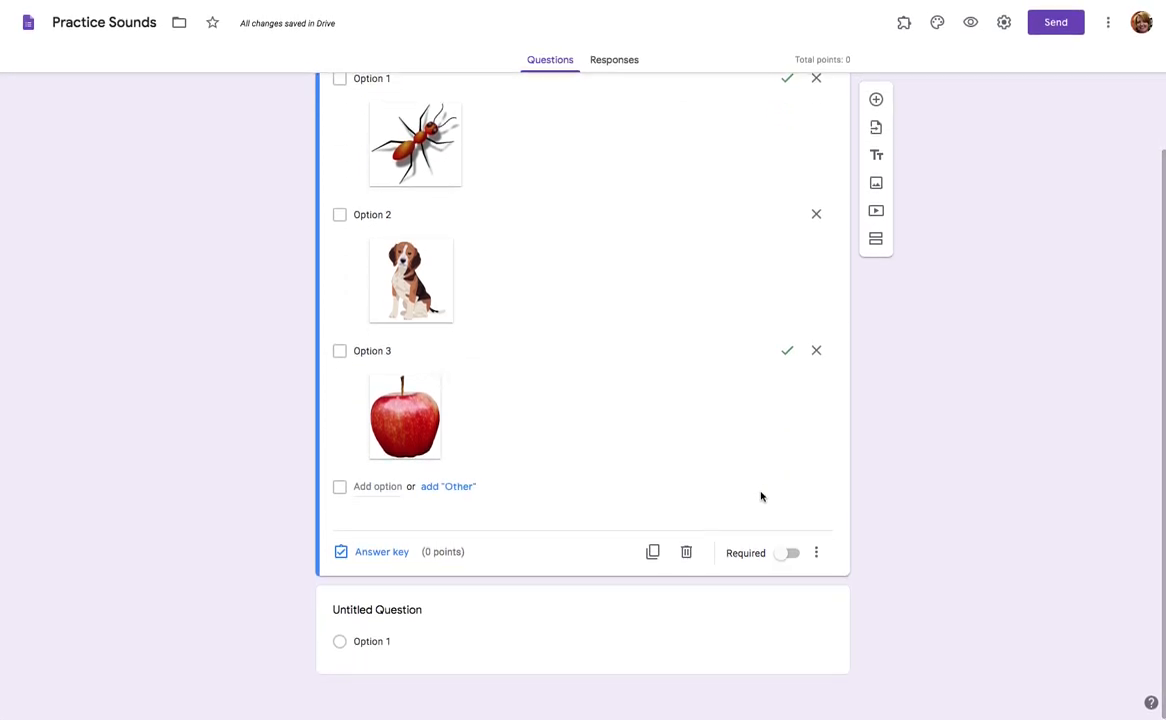
scroll(476, 374, "up", 3)
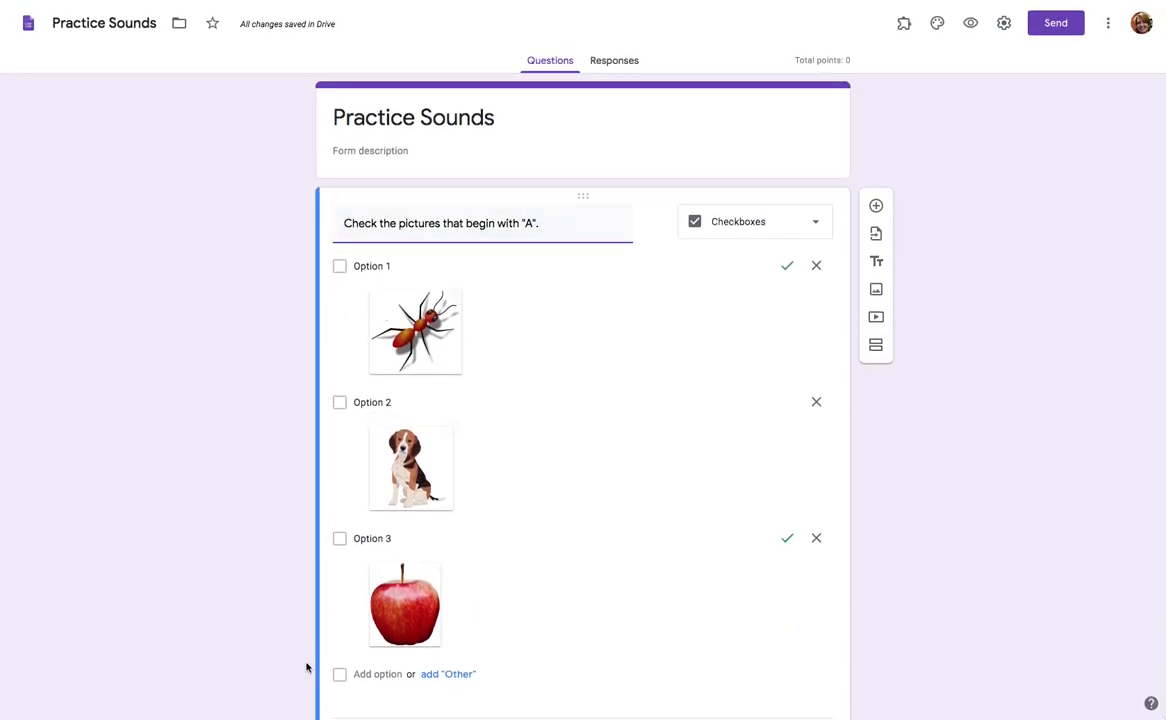
left_click(342, 122)
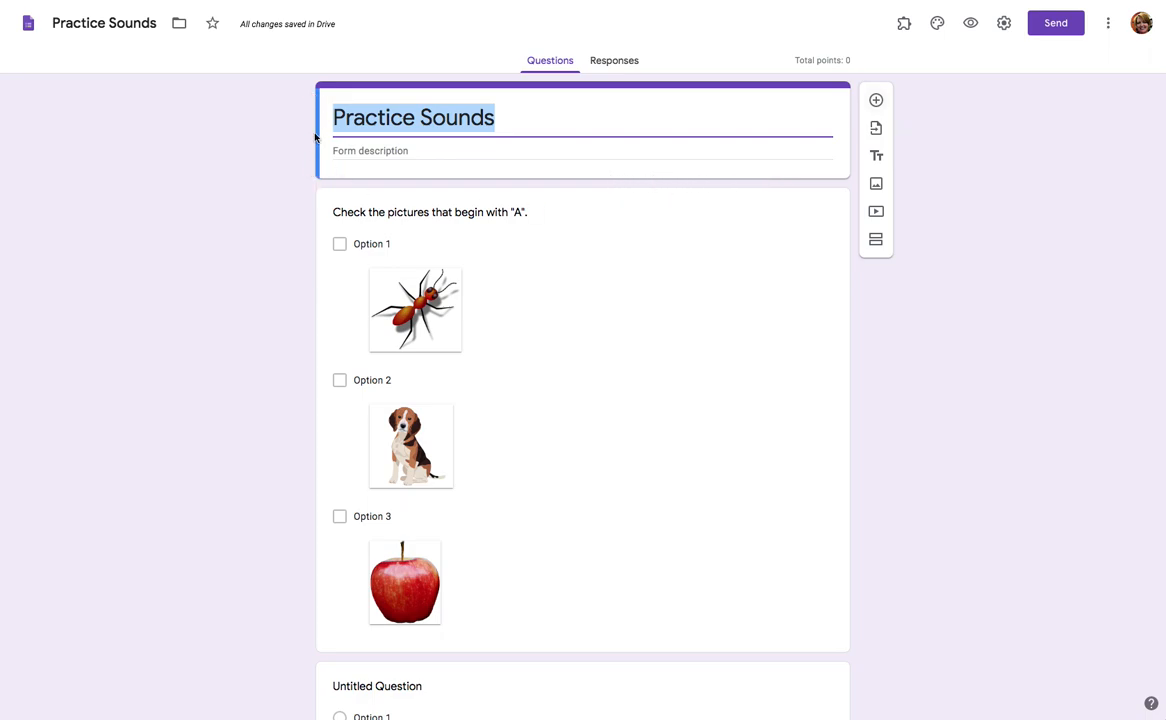
left_click(320, 247)
scroll(320, 247, "down", 2)
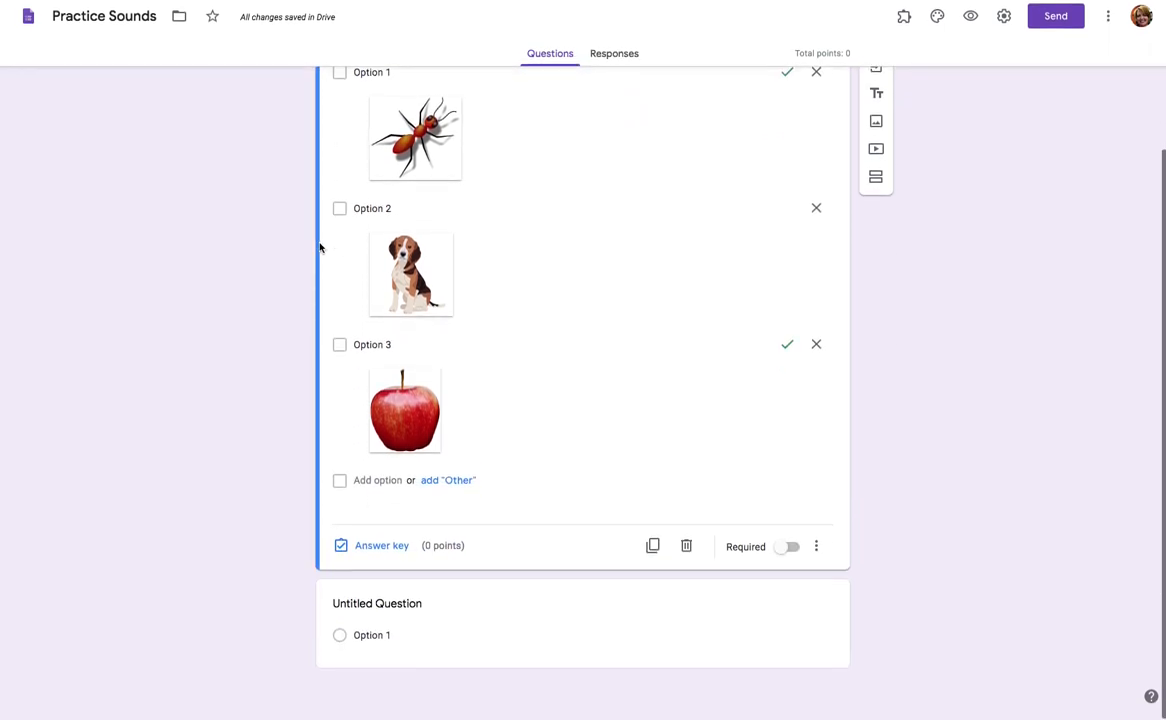
left_click(322, 633)
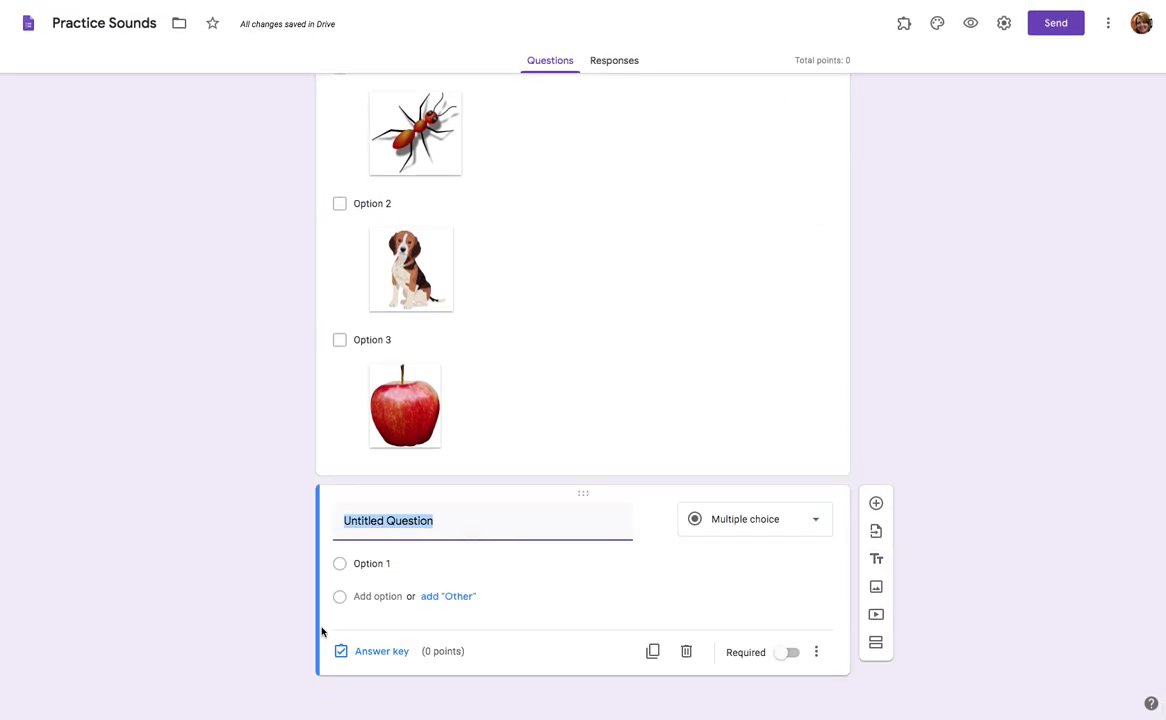
left_click(332, 345)
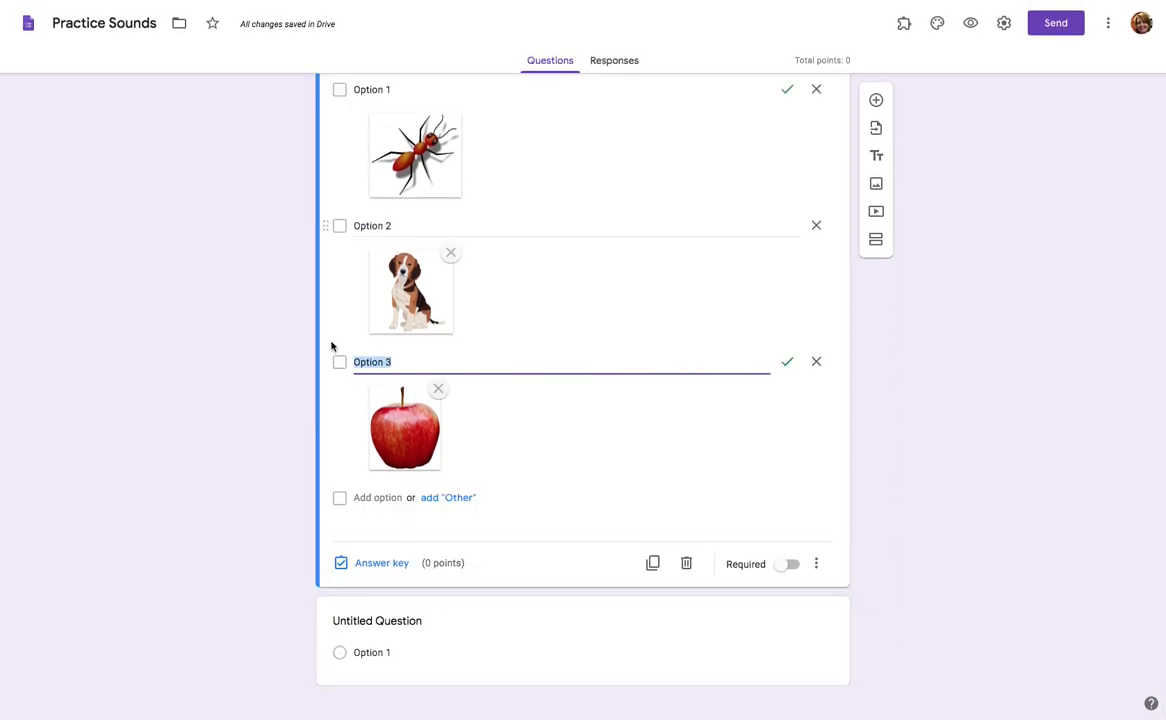
scroll(332, 345, "up", 3)
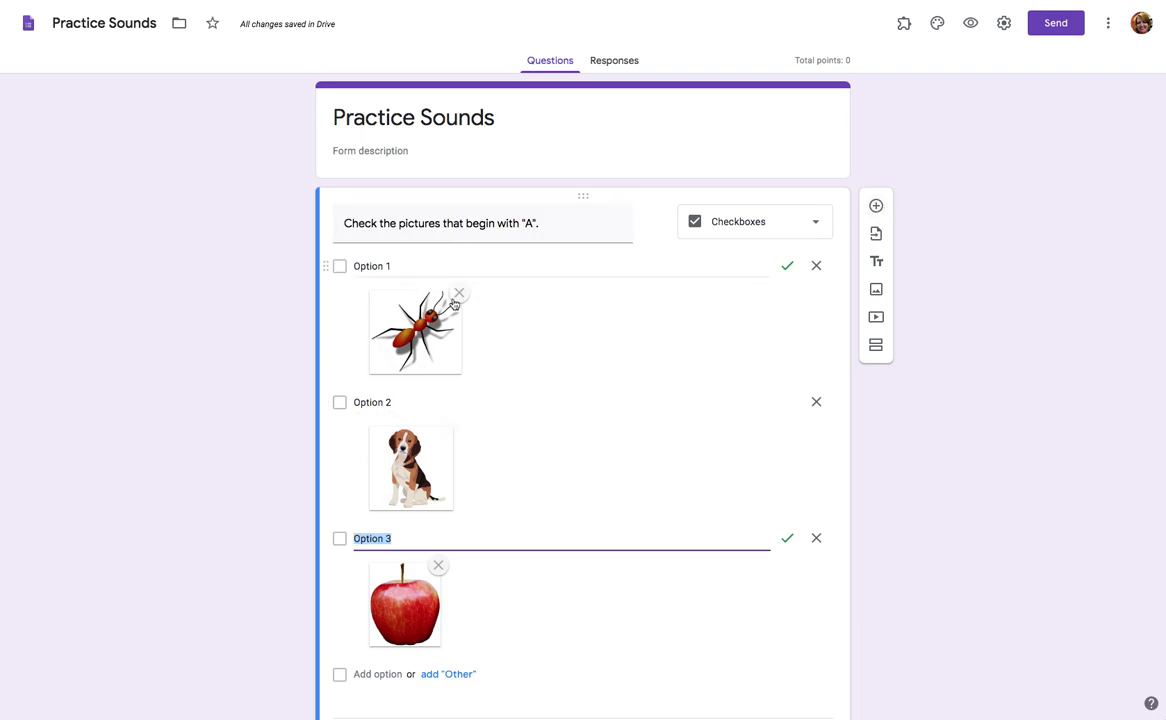
Add a blank question below the form title and insert the "Starfall ABC Preview: Full Alphabet A to Z" video from a YouTube search for starfall.
left_click(550, 149)
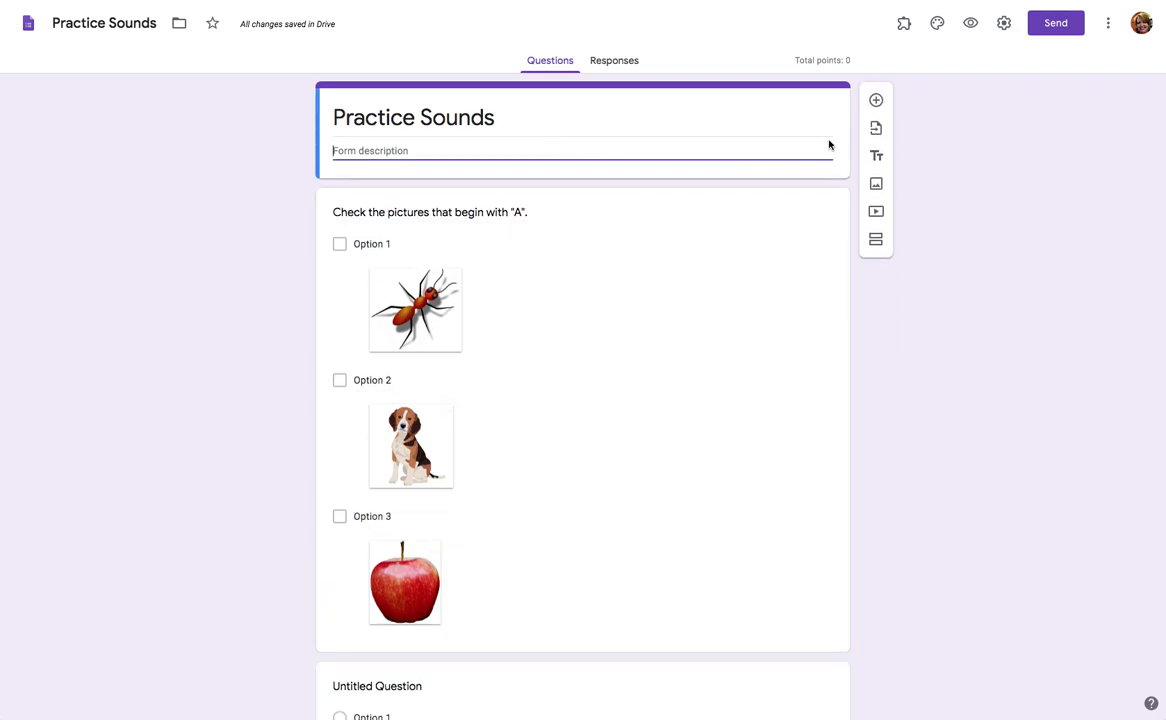
left_click(876, 101)
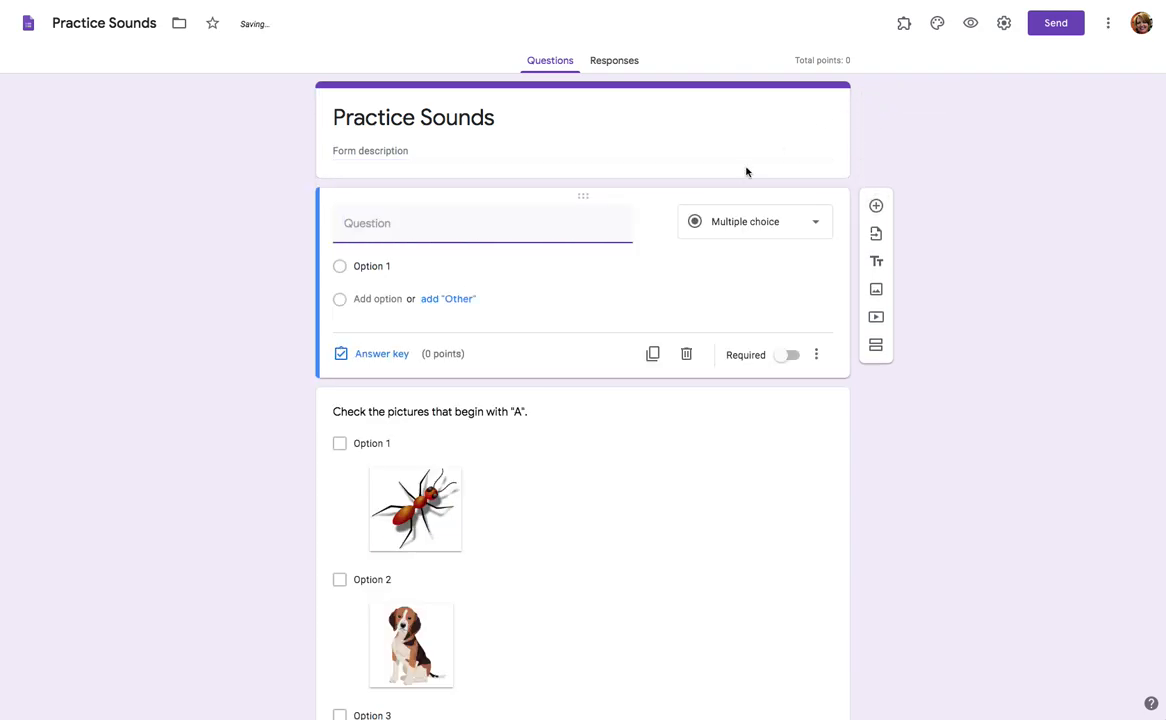
left_click(876, 318)
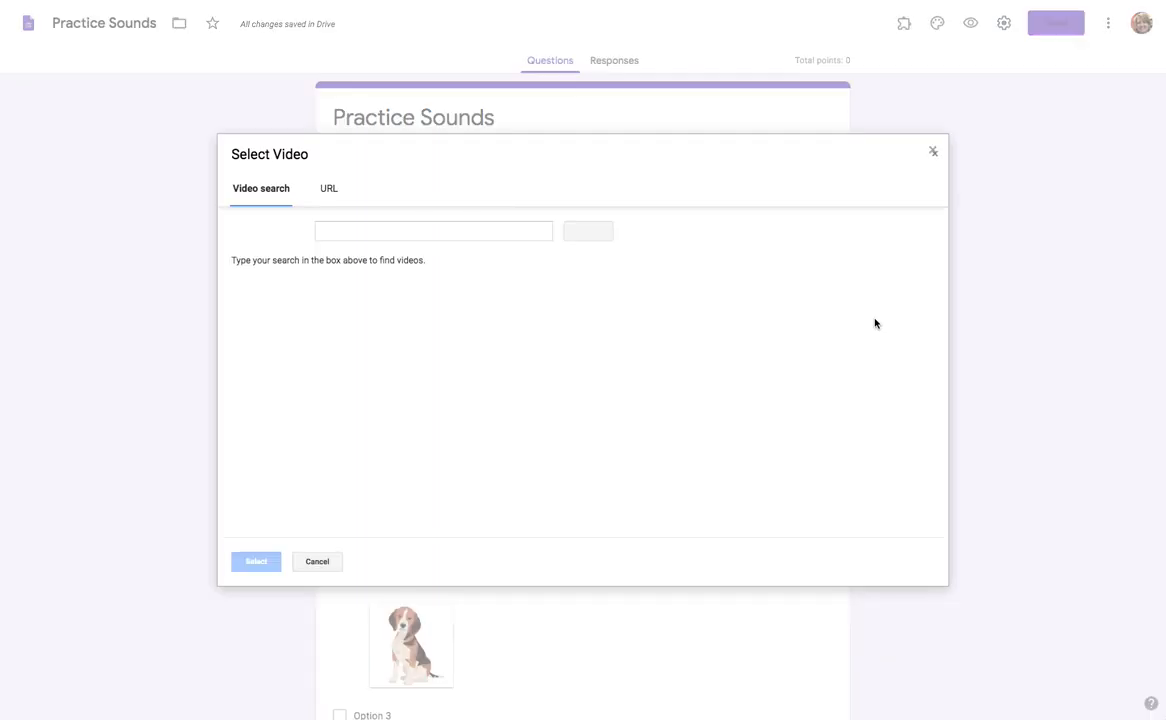
left_click(372, 233)
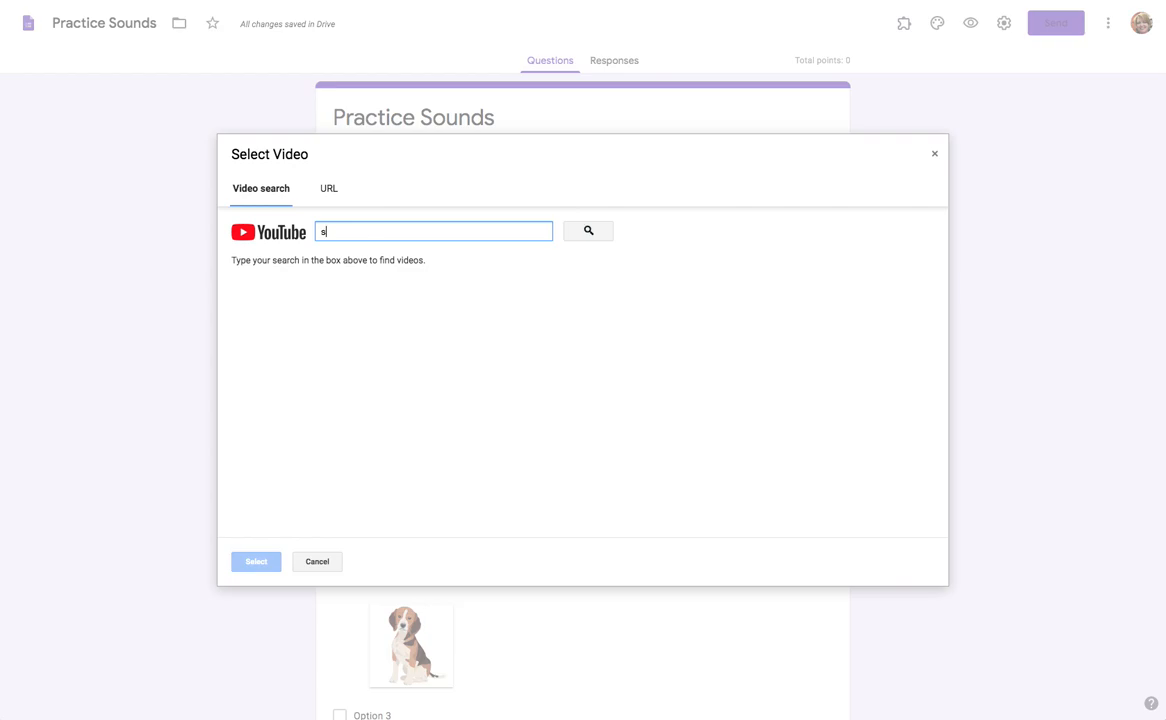
type("starfall")
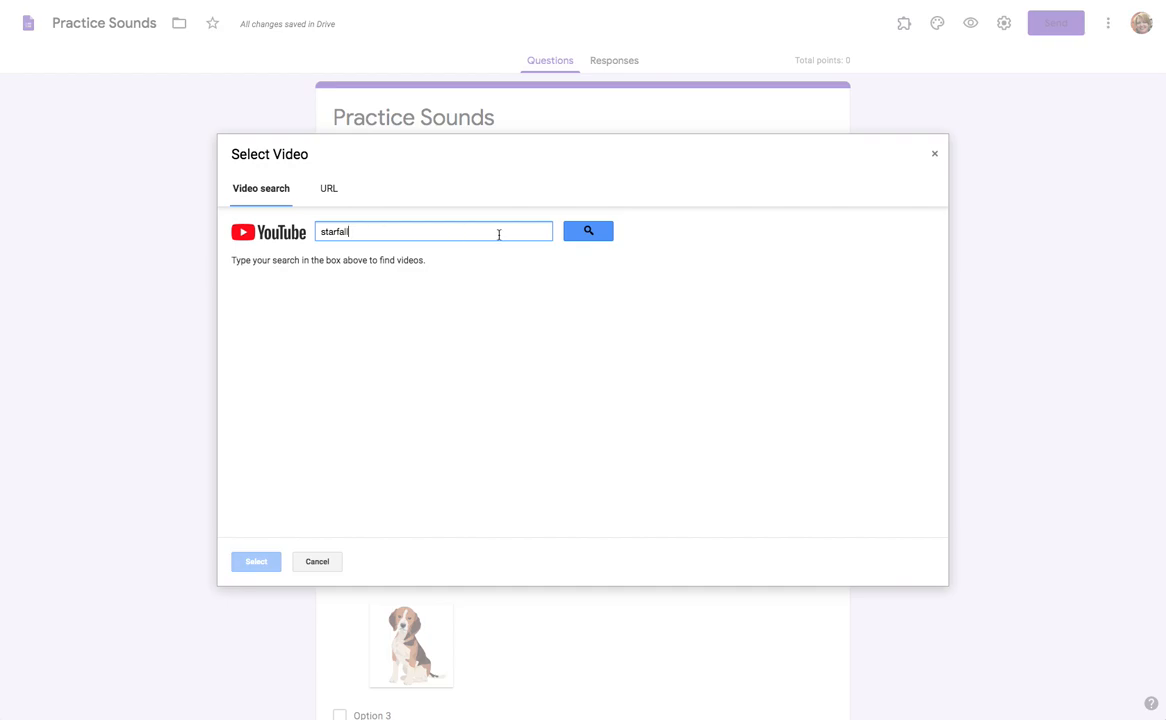
left_click(587, 232)
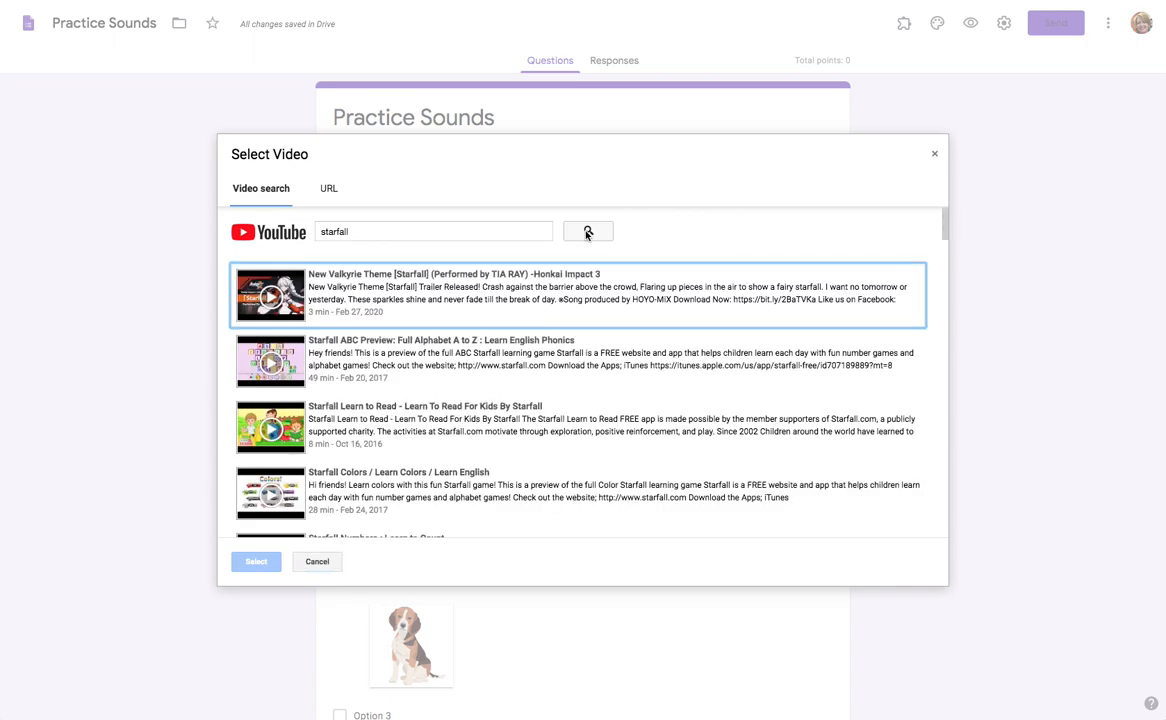
left_click(357, 355)
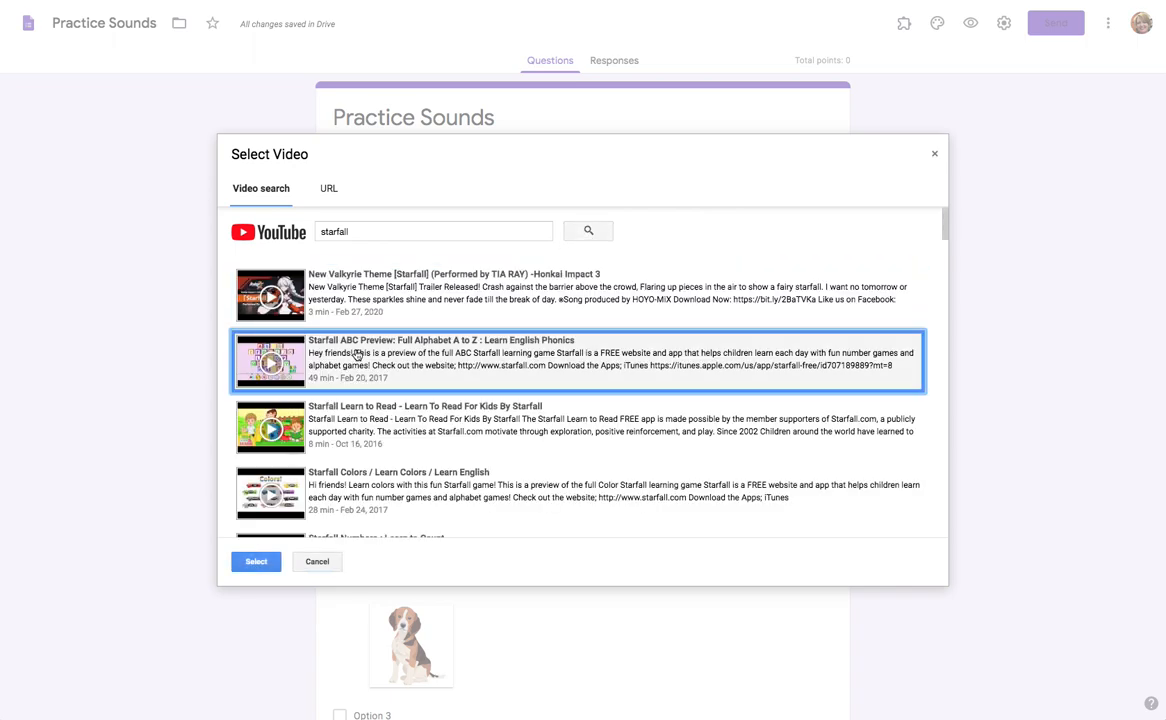
left_click(262, 562)
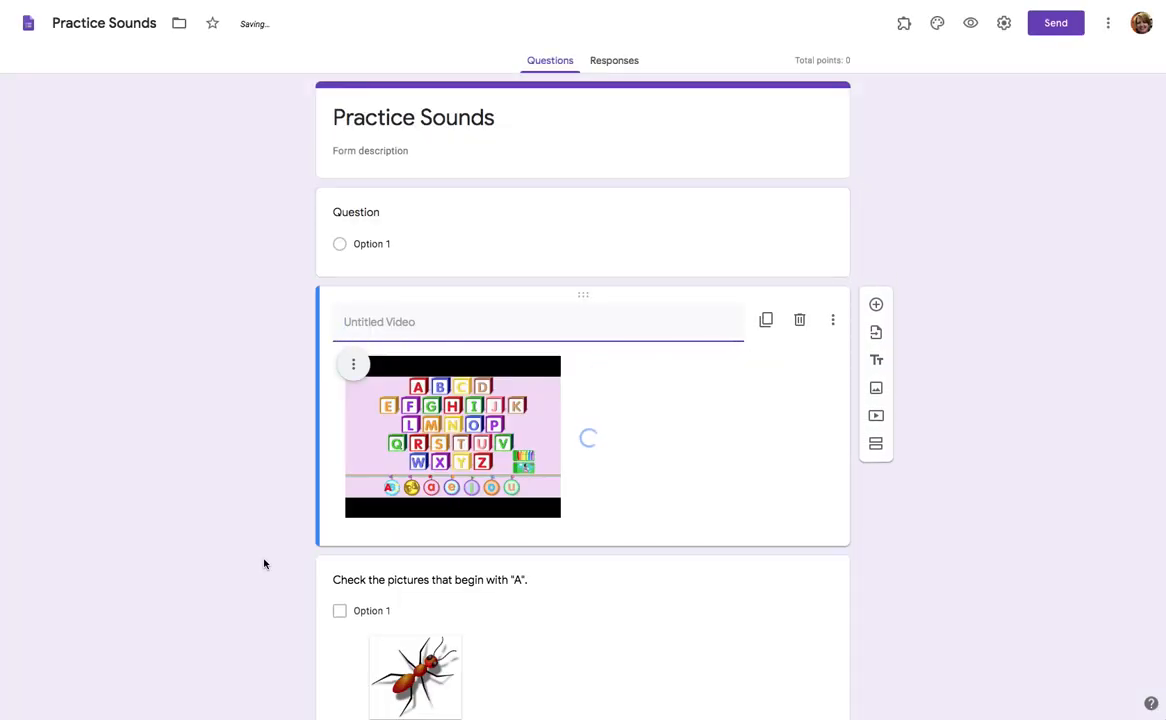
Delete the blank multiple-choice question between the form title and the alphabet video.
scroll(737, 440, "down", 1)
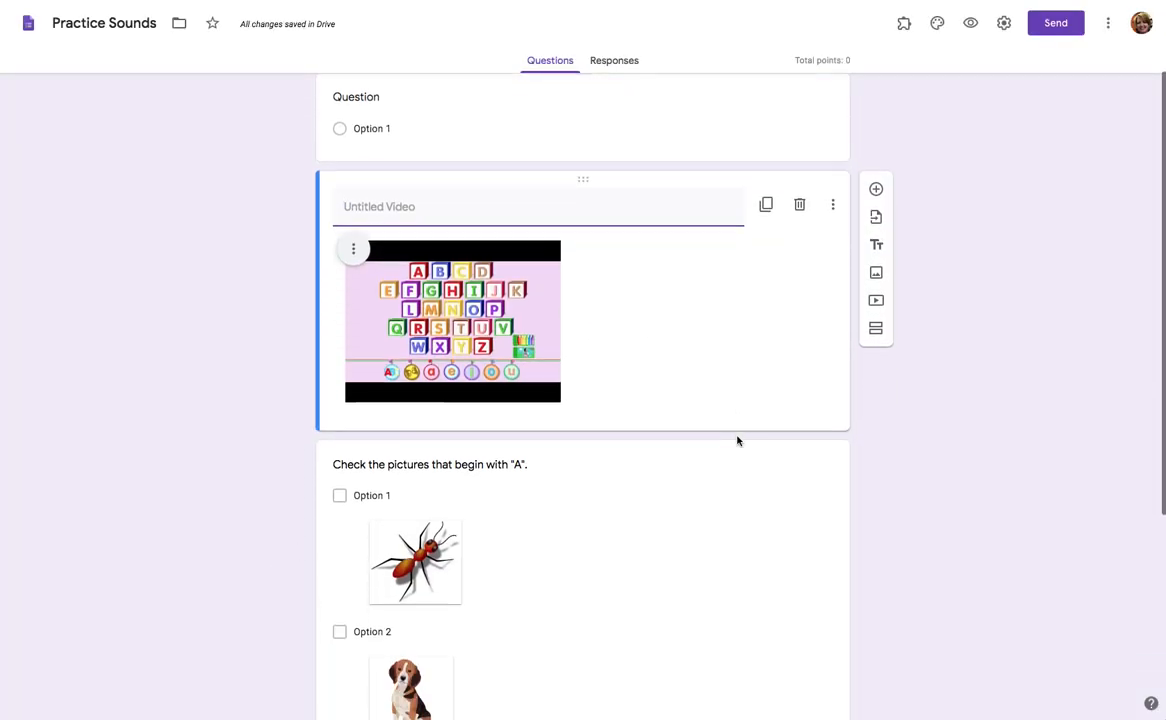
scroll(494, 529, "down", 1)
scroll(494, 529, "down", 1)
scroll(494, 529, "up", 2)
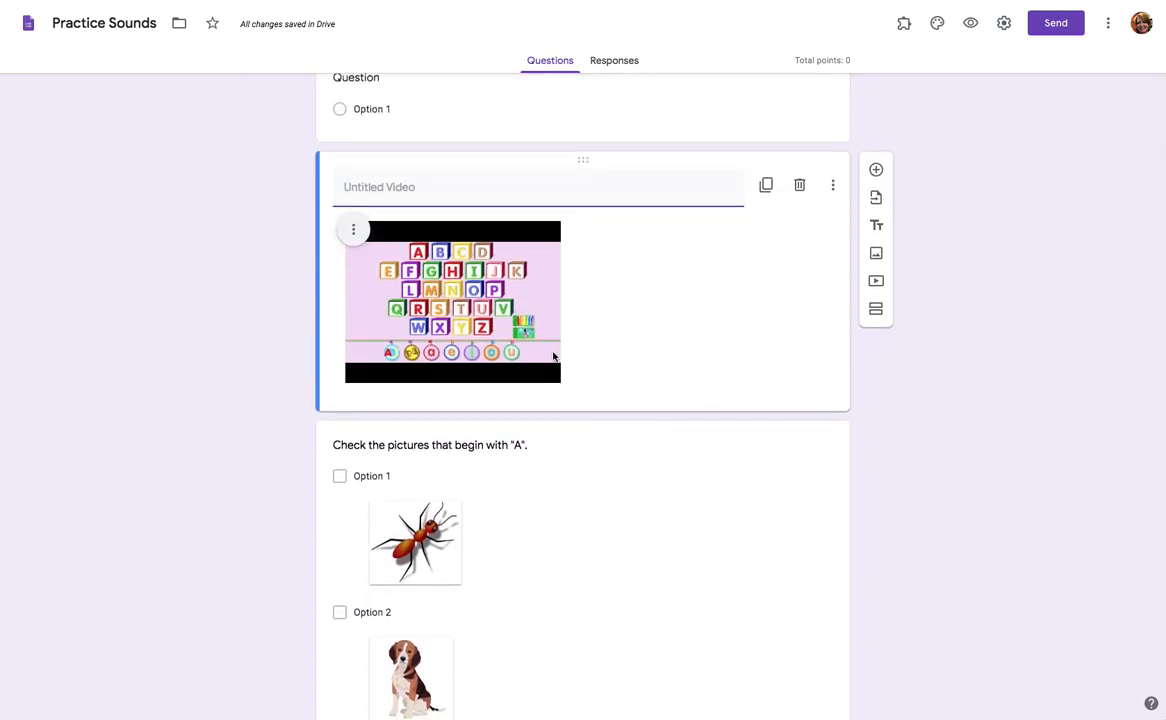
scroll(553, 357, "up", 1)
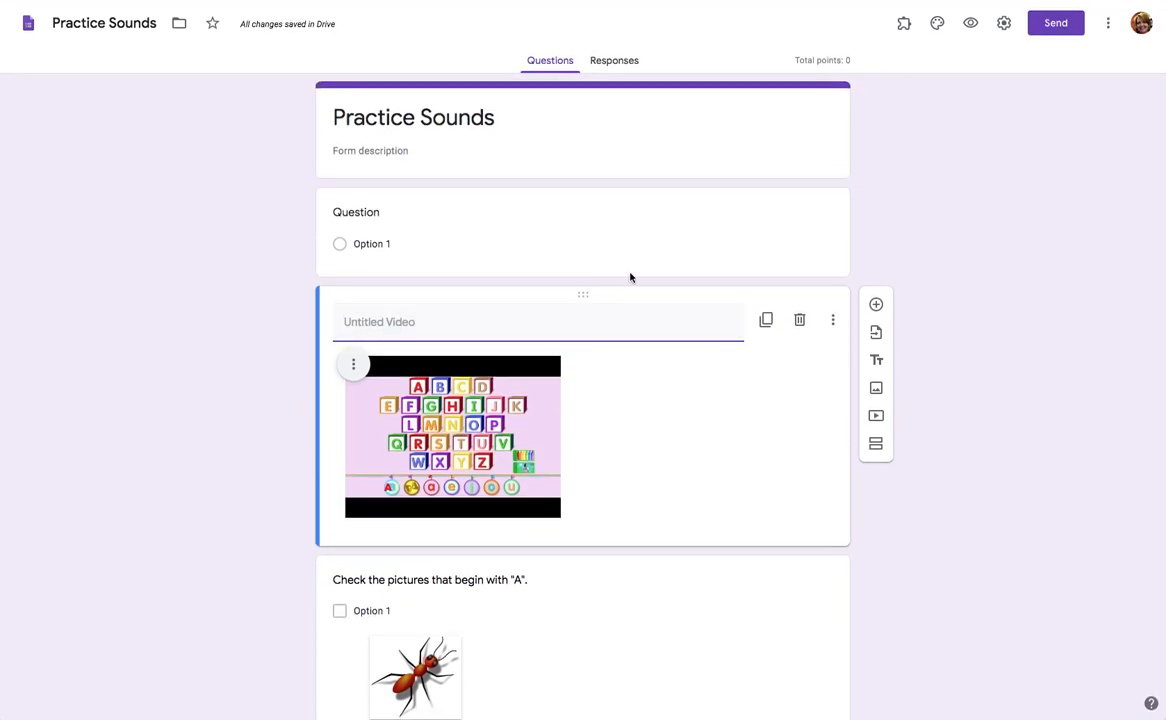
left_click(479, 236)
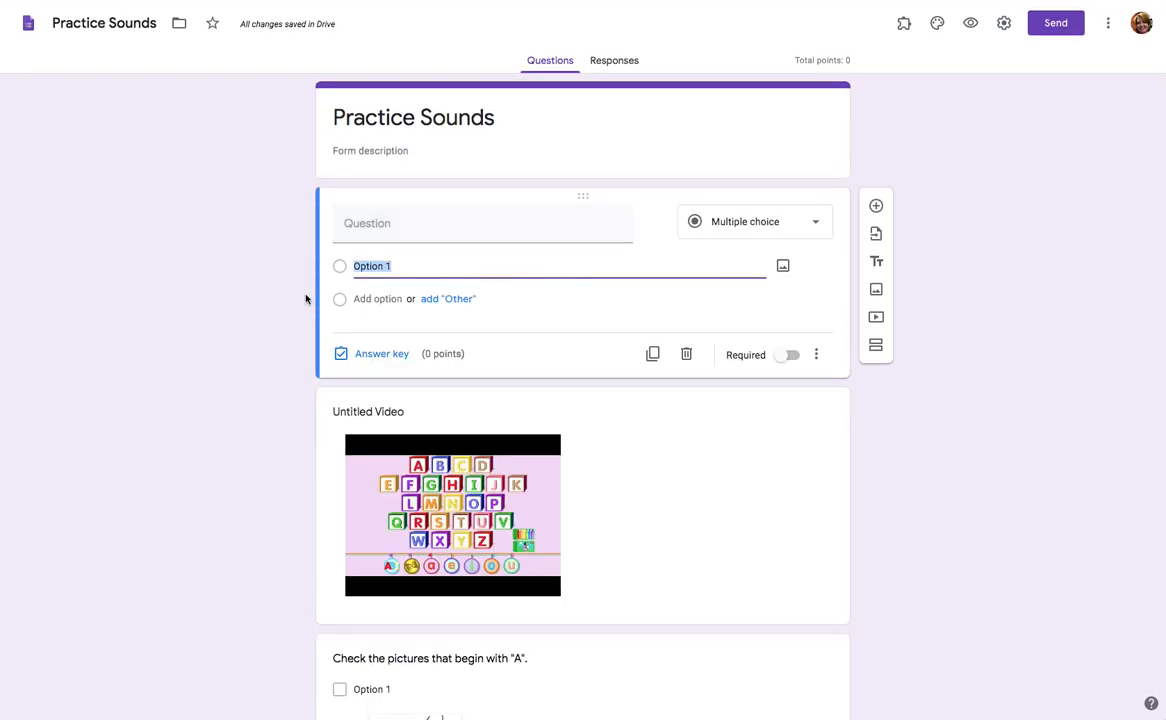
left_click(686, 356)
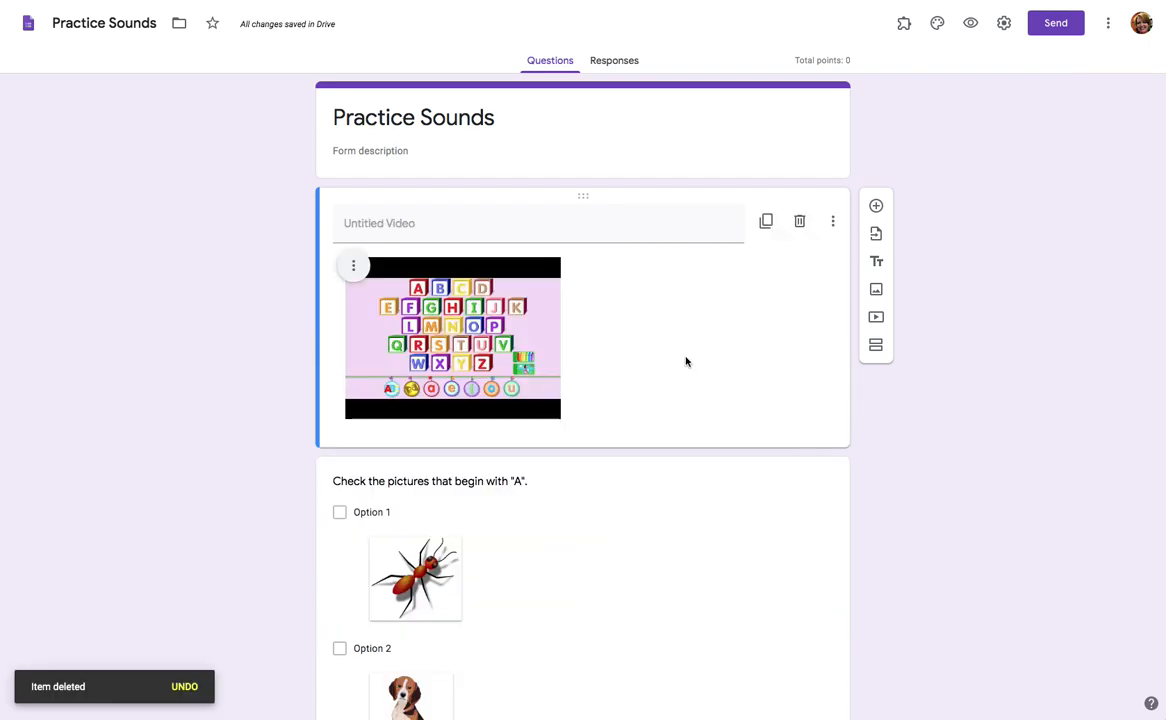
Preview the form as respondents see it, check the video and picture question, and close the preview.
scroll(686, 360, "down", 3)
scroll(686, 364, "down", 1)
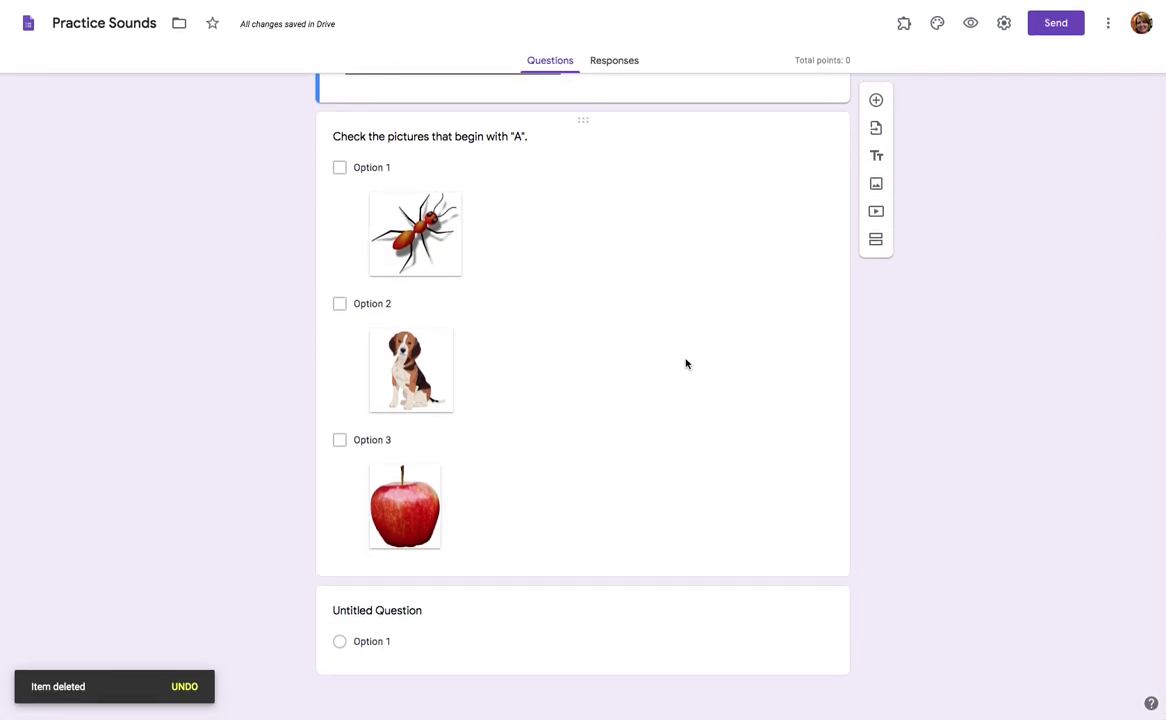
scroll(686, 362, "up", 5)
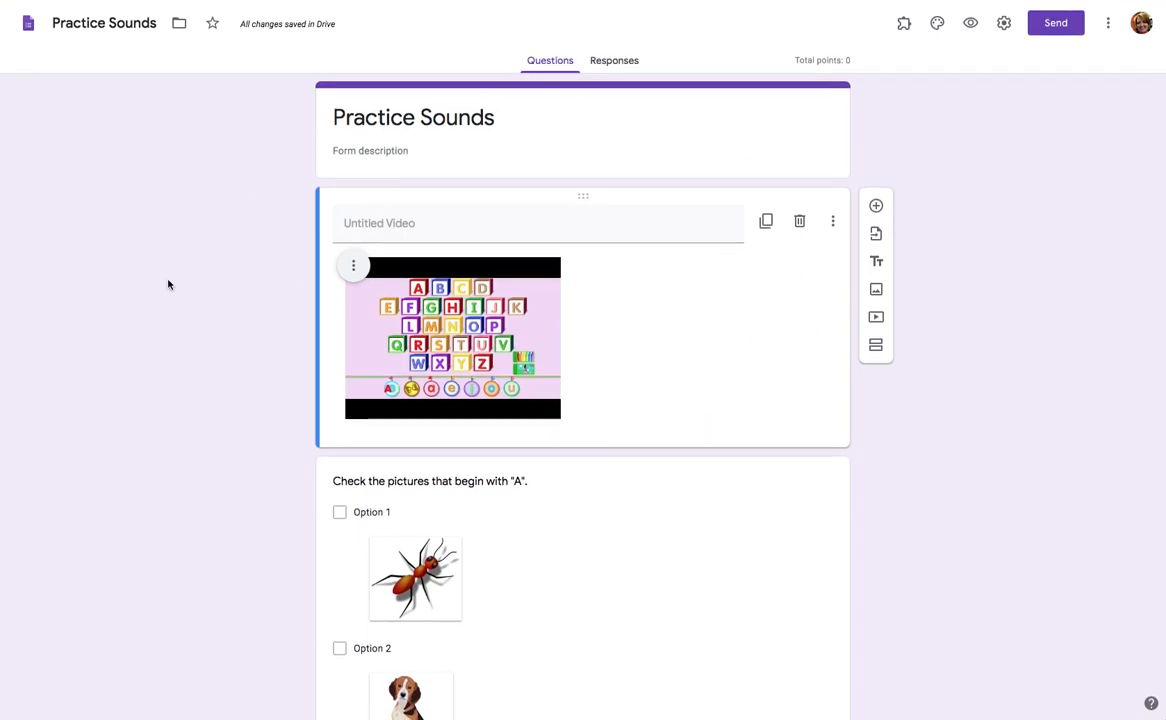
left_click(970, 22)
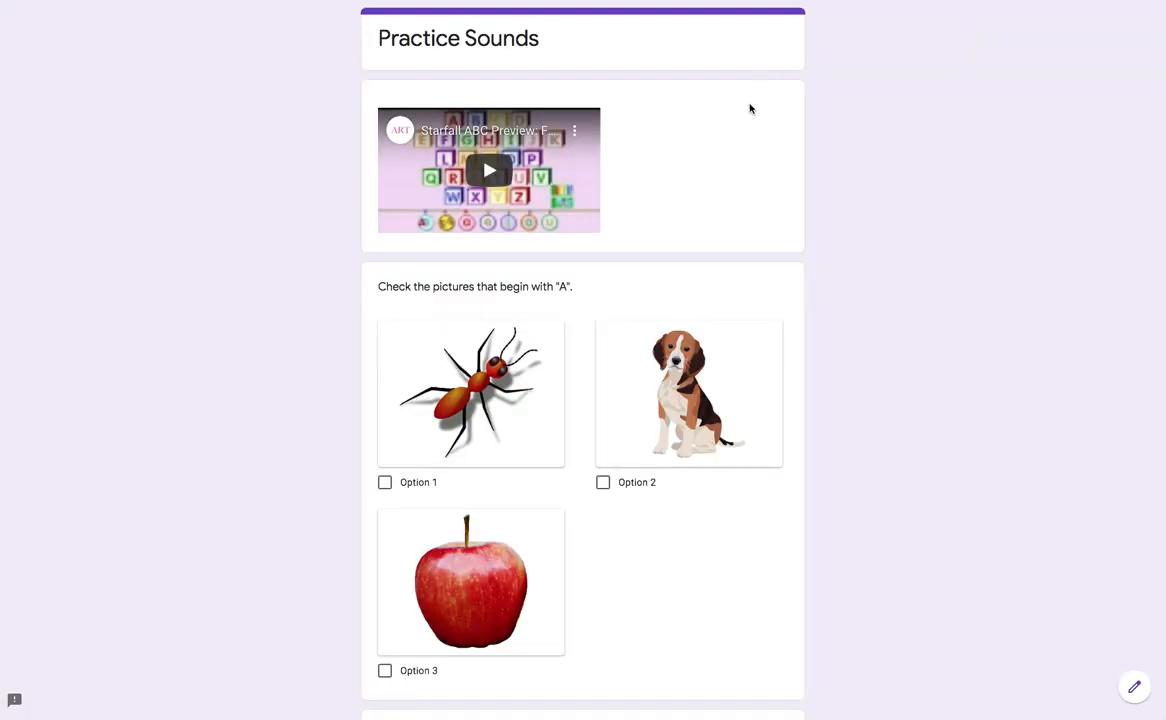
scroll(750, 108, "down", 3)
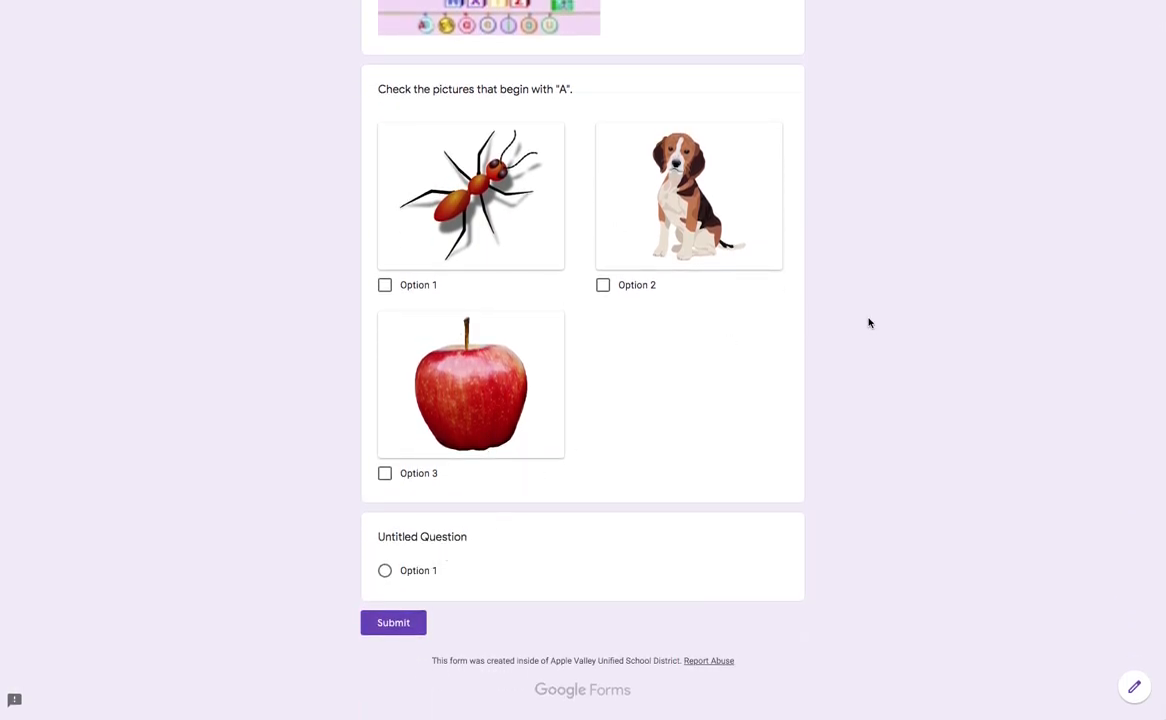
scroll(869, 322, "up", 3)
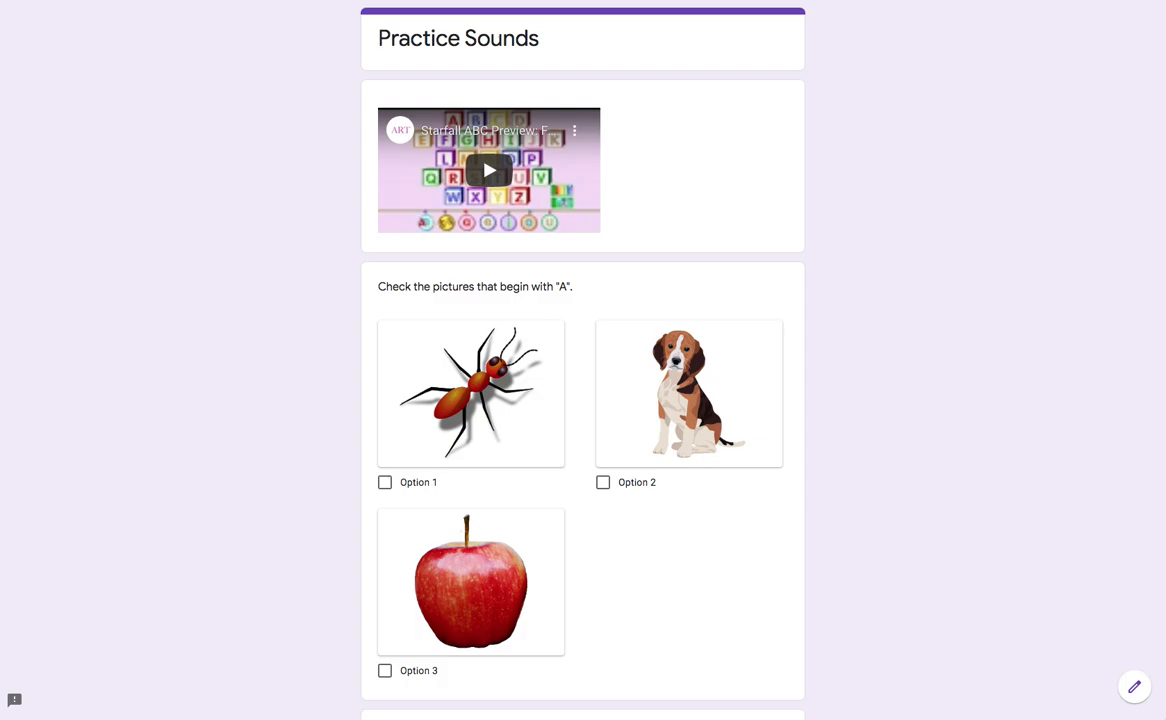
key("super+w")
Delete the blank multiple-choice question below the "Check the pictures that begin with "A"." question.
scroll(581, 323, "down", 2)
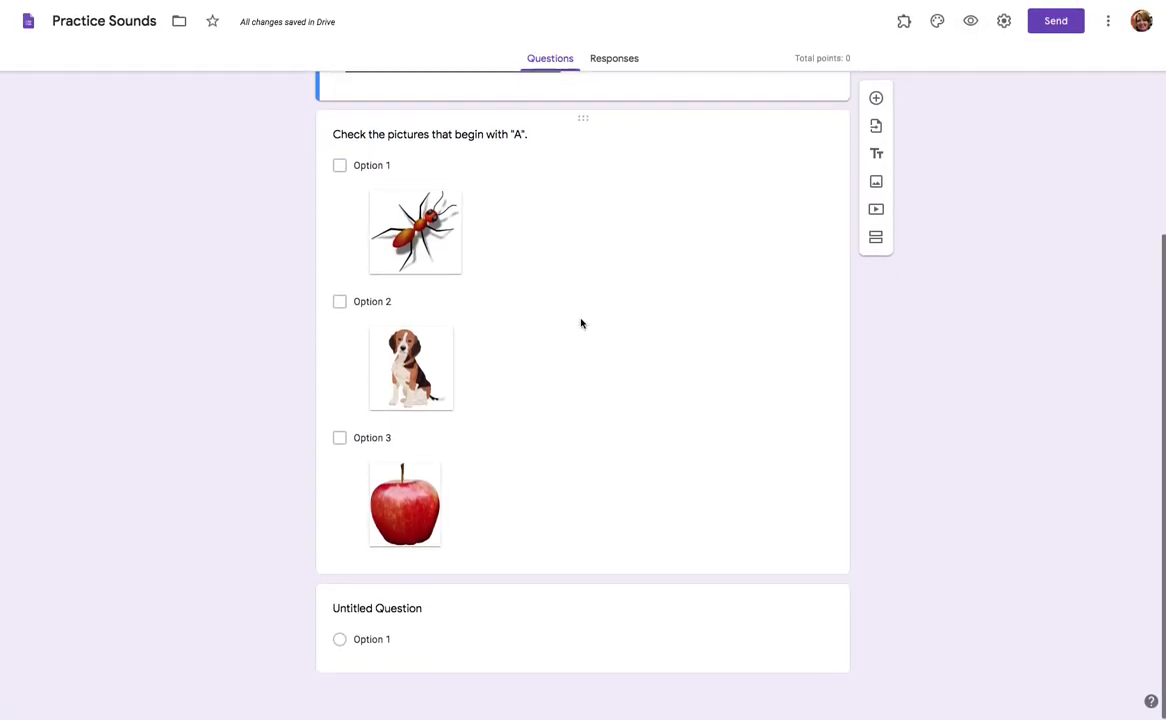
left_click(463, 648)
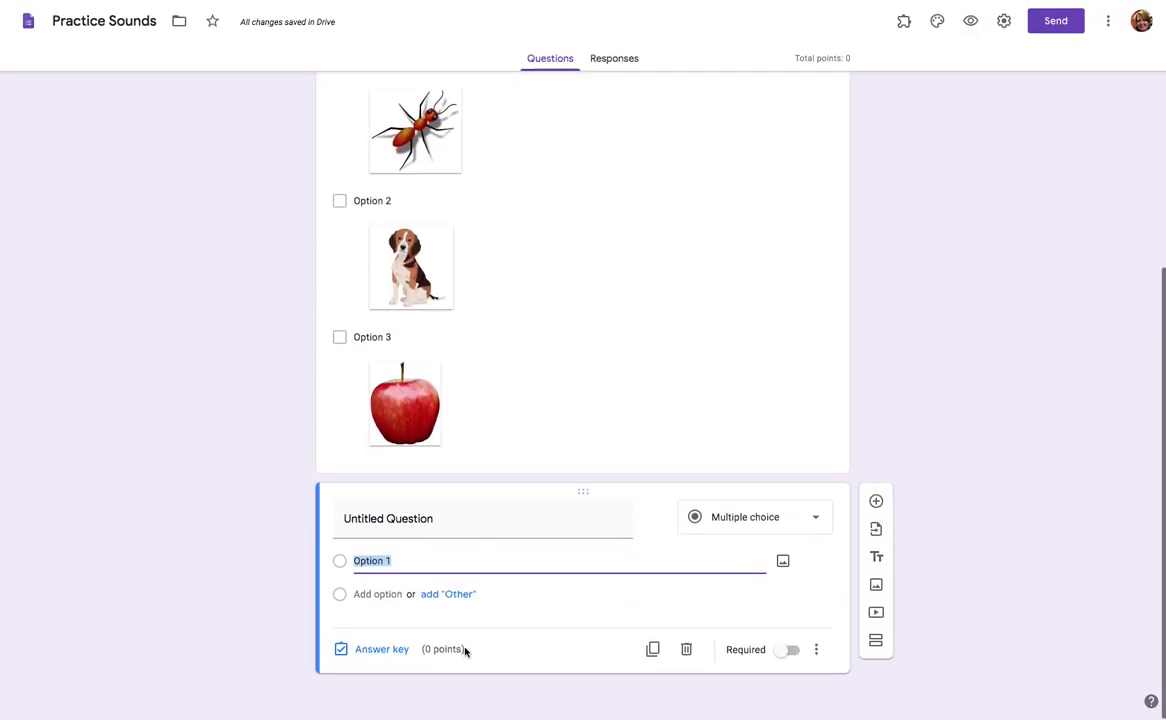
left_click(687, 651)
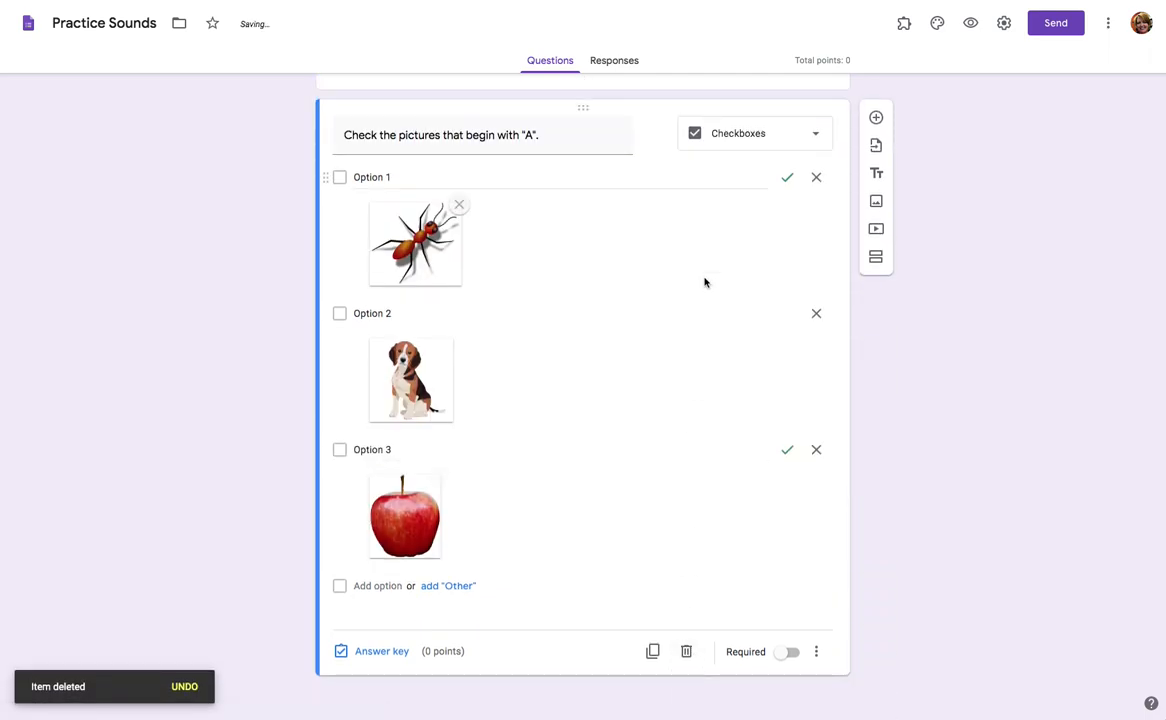
Preview the form as respondents see it and examine the alphabet video, the picture question and the end of the form.
scroll(705, 281, "up", 3)
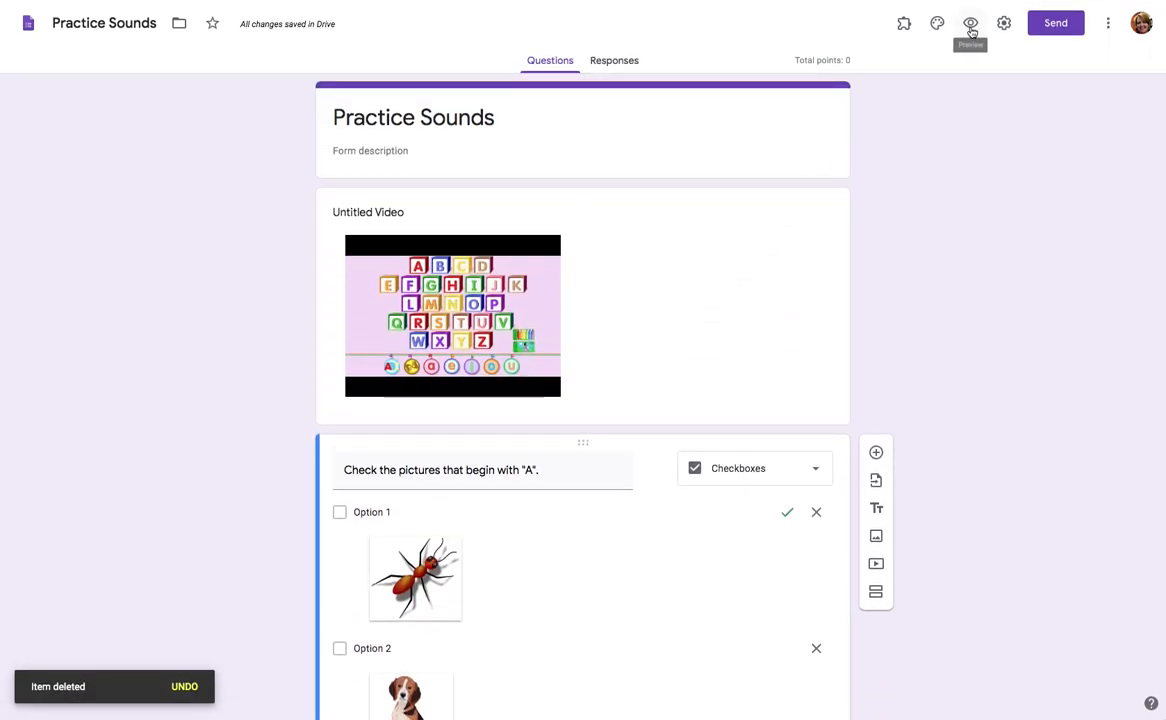
left_click(970, 29)
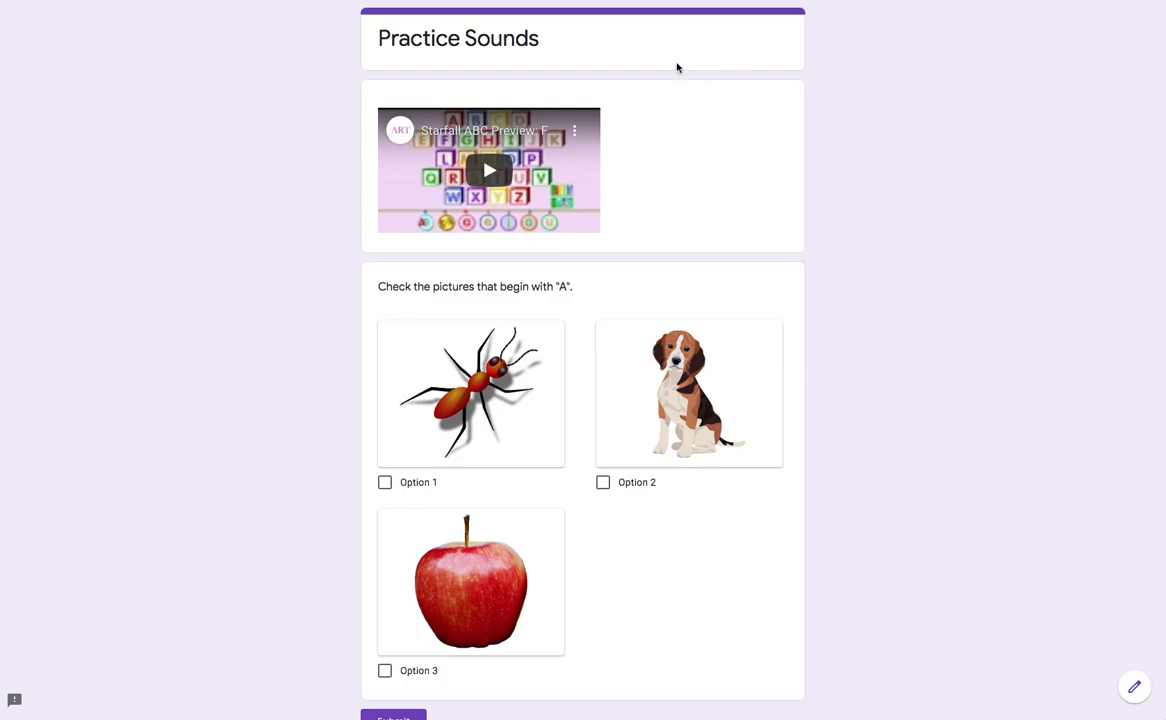
scroll(653, 57, "down", 1)
scroll(653, 57, "up", 1)
scroll(625, 200, "down", 2)
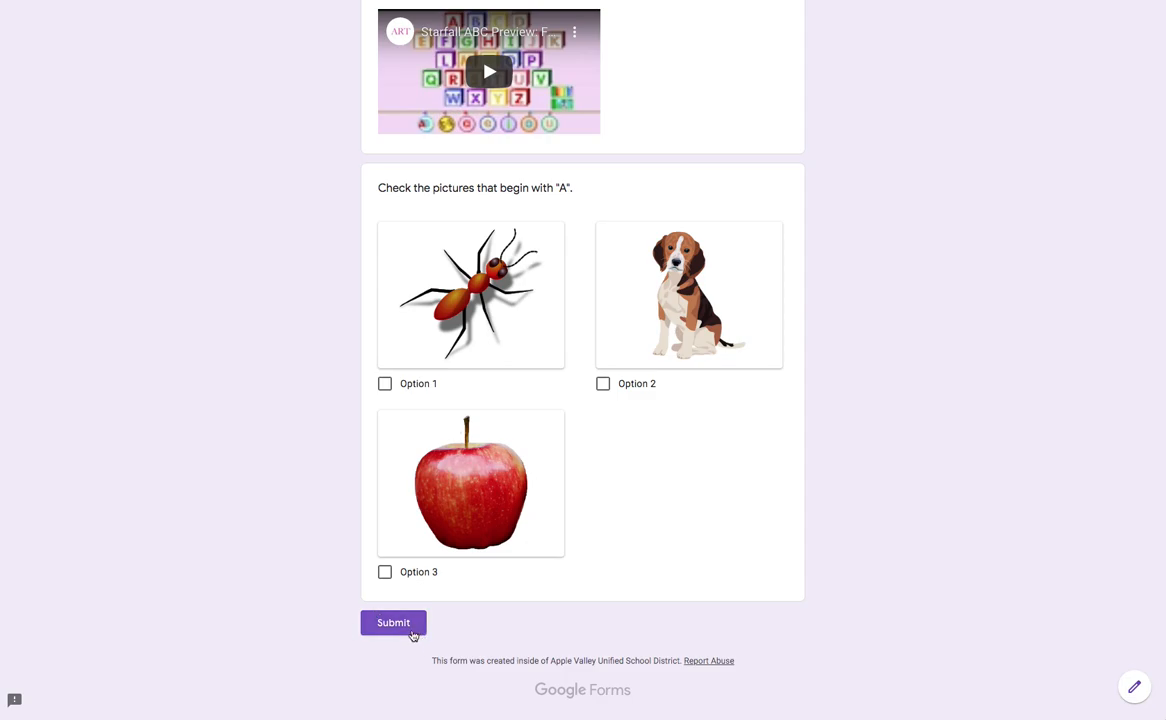
scroll(405, 628, "up", 1)
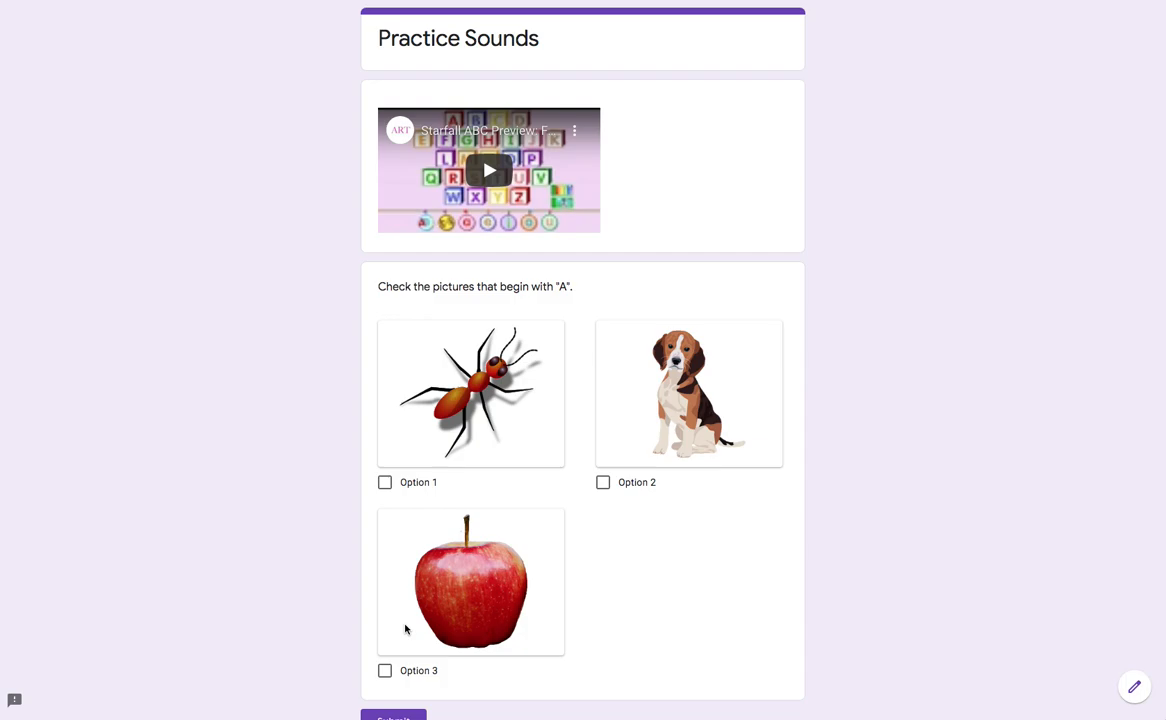
scroll(405, 628, "down", 1)
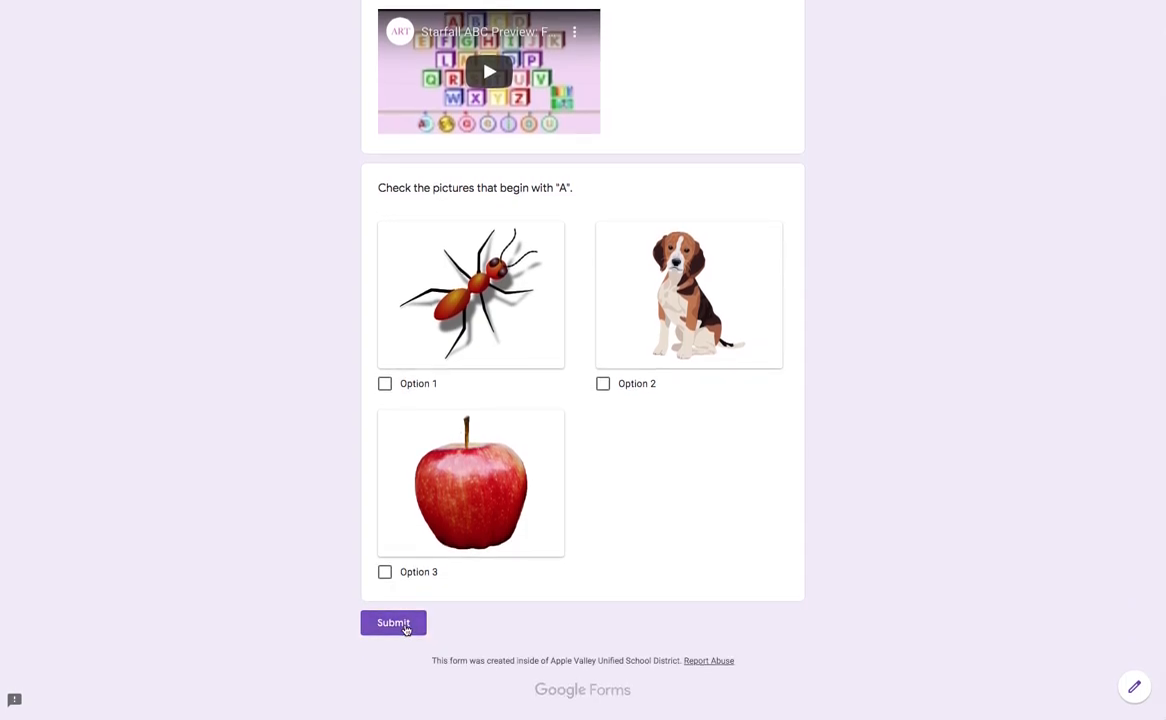
scroll(405, 628, "up", 1)
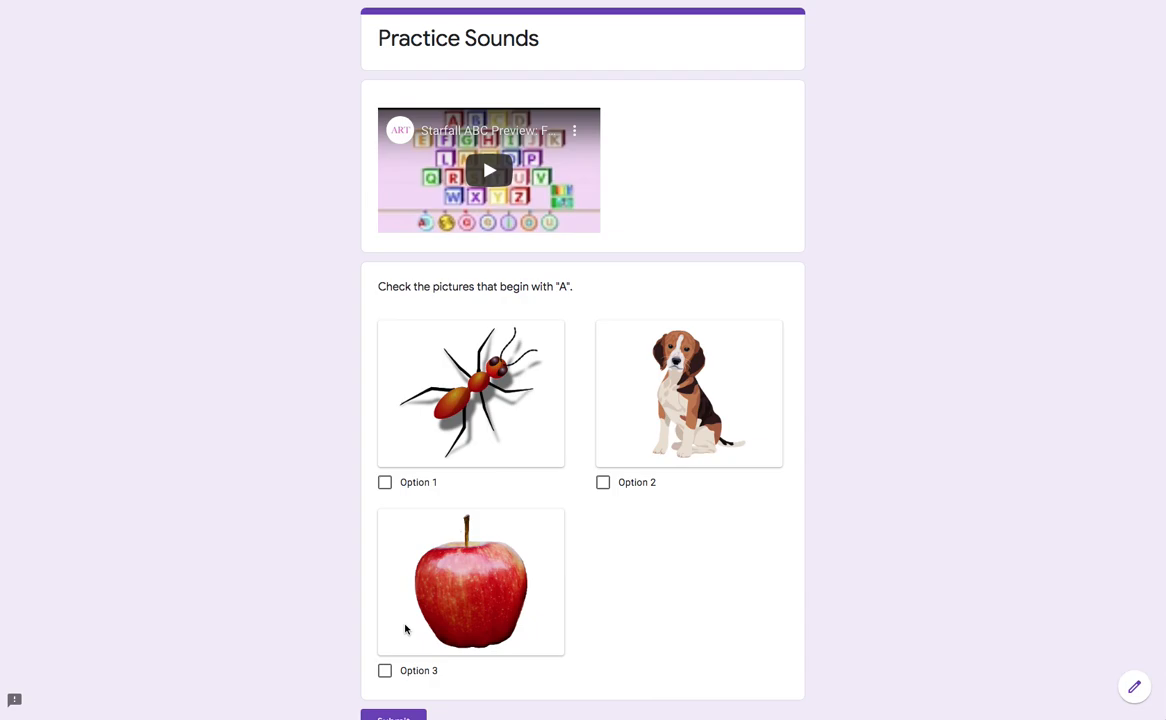